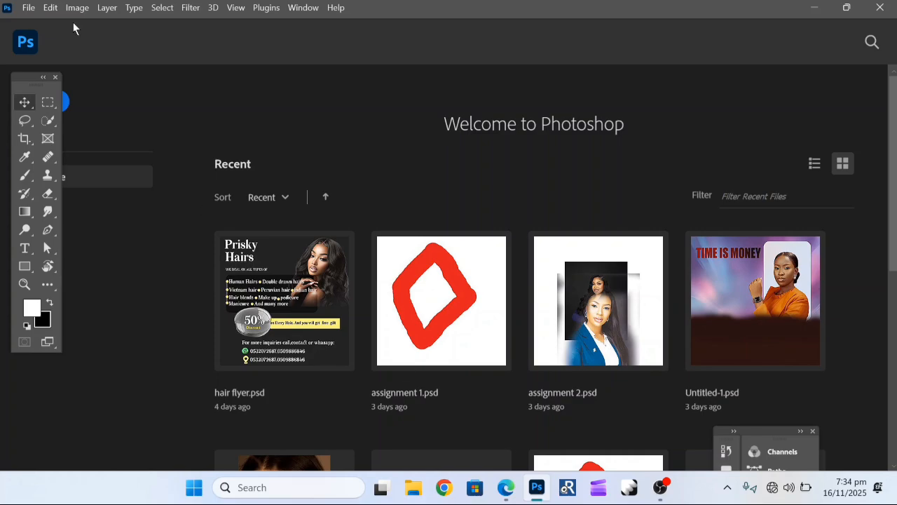
Create a new document from the custom 1080 x 1080 px preset at 300 ppi
left_click(26, 9)
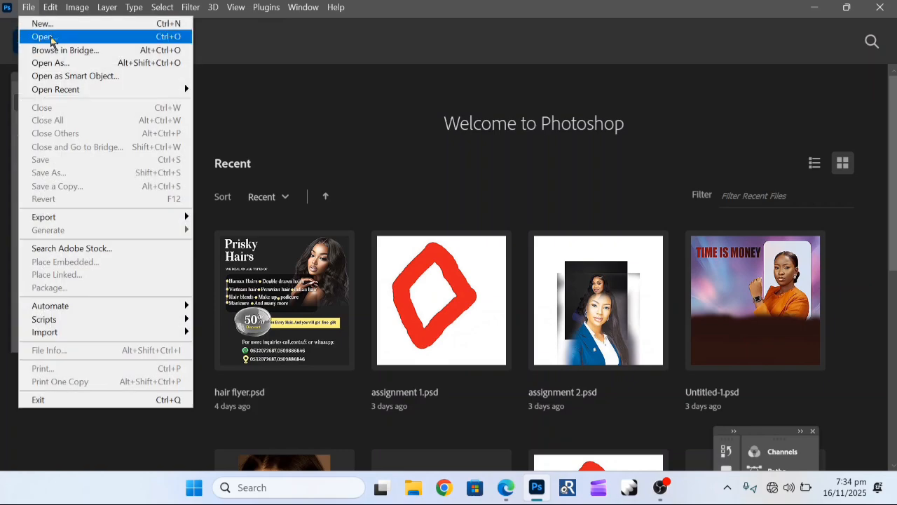
left_click(48, 24)
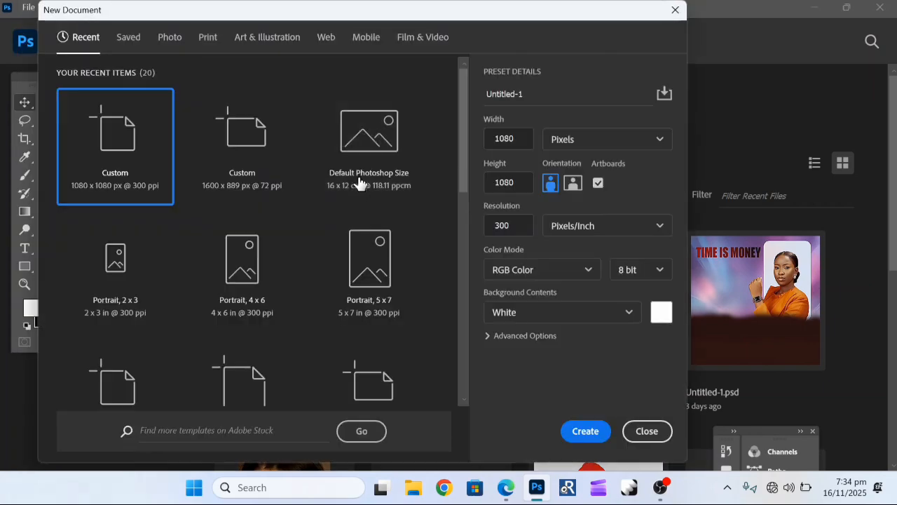
double_click(150, 148)
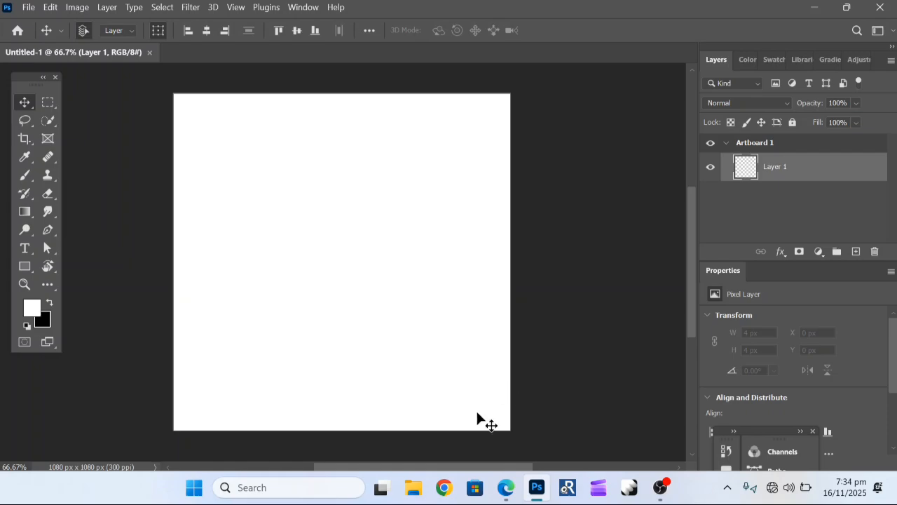
Browse the Pictures, Downloads and Compressed folders in File Explorer for a portrait photo to retouch
left_click(412, 493)
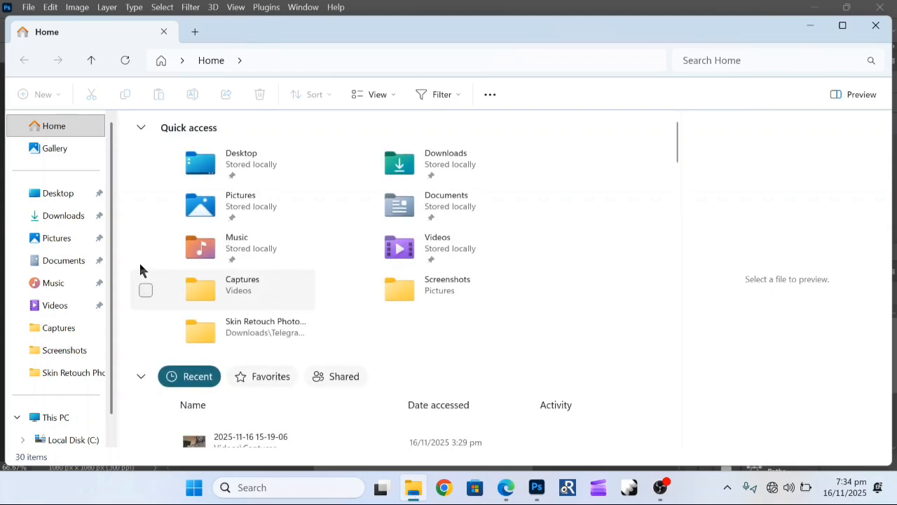
left_click(67, 245)
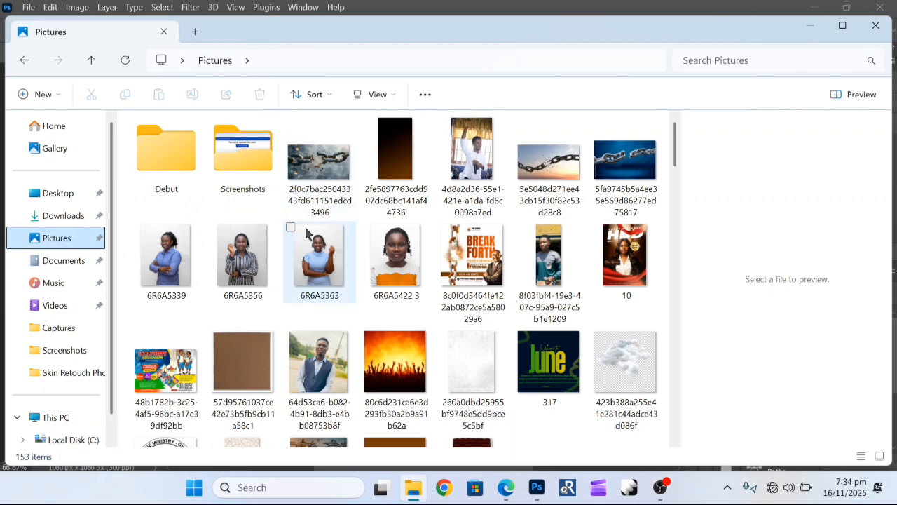
left_click(92, 215)
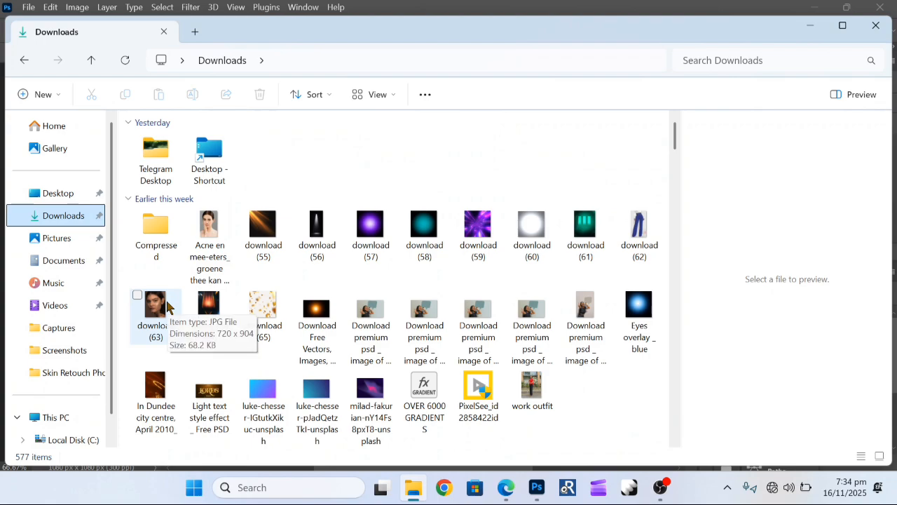
scroll(586, 291, "down", 5)
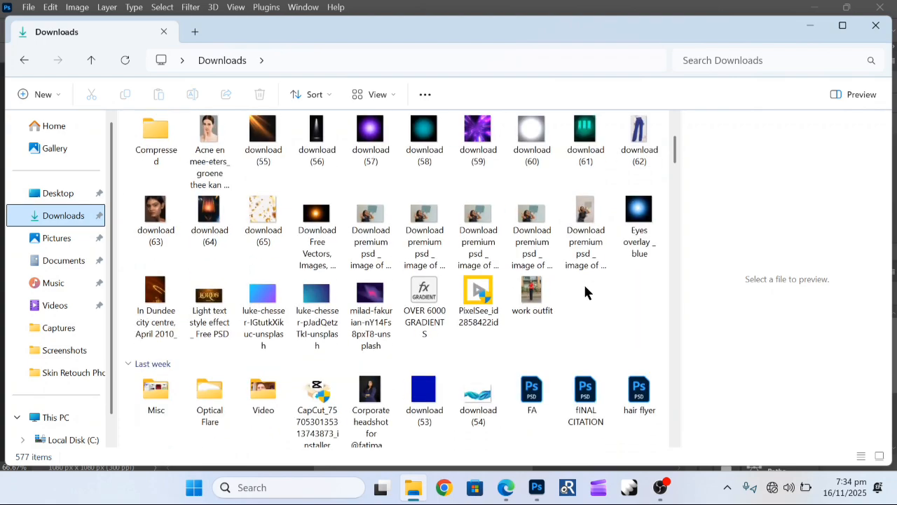
scroll(585, 292, "up", 6)
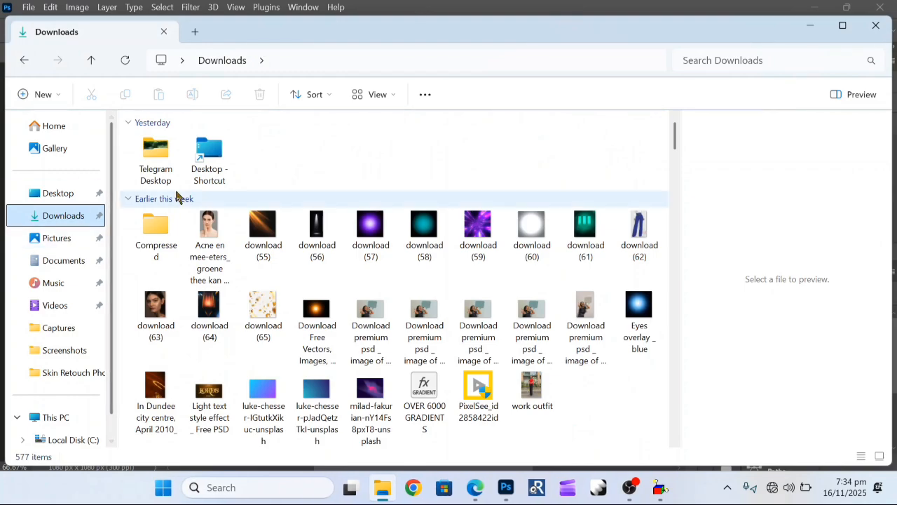
double_click(163, 223)
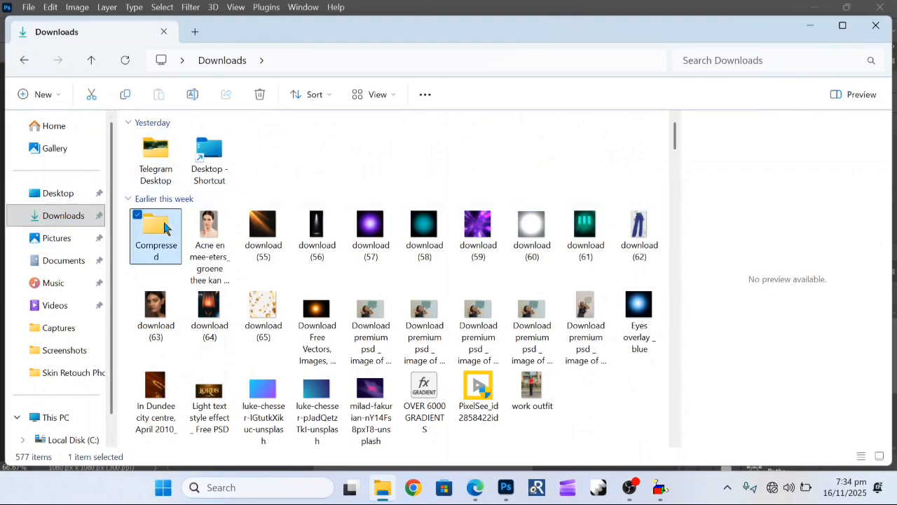
scroll(298, 368, "down", 10)
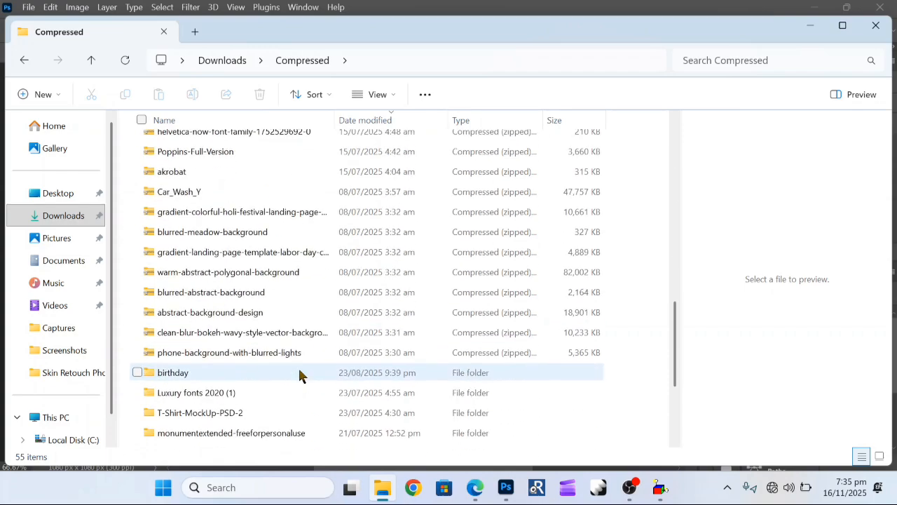
scroll(298, 374, "up", 10)
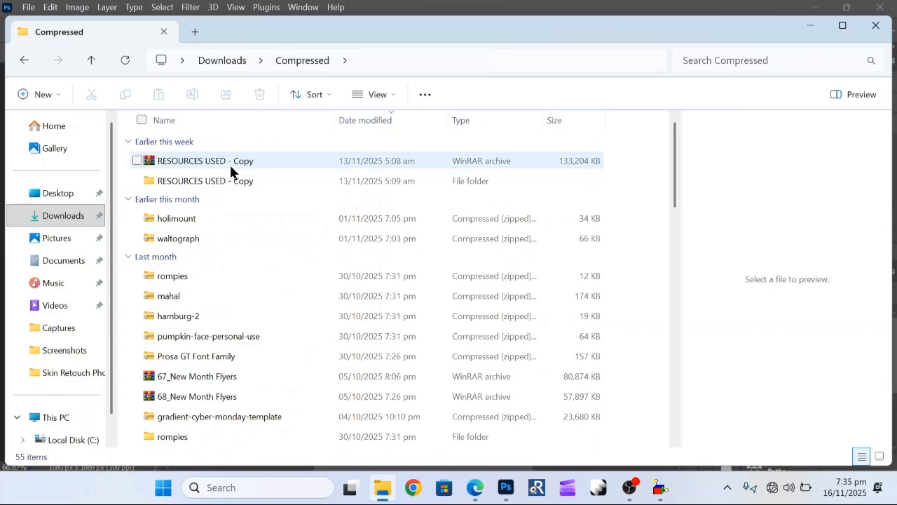
key("alt+Up")
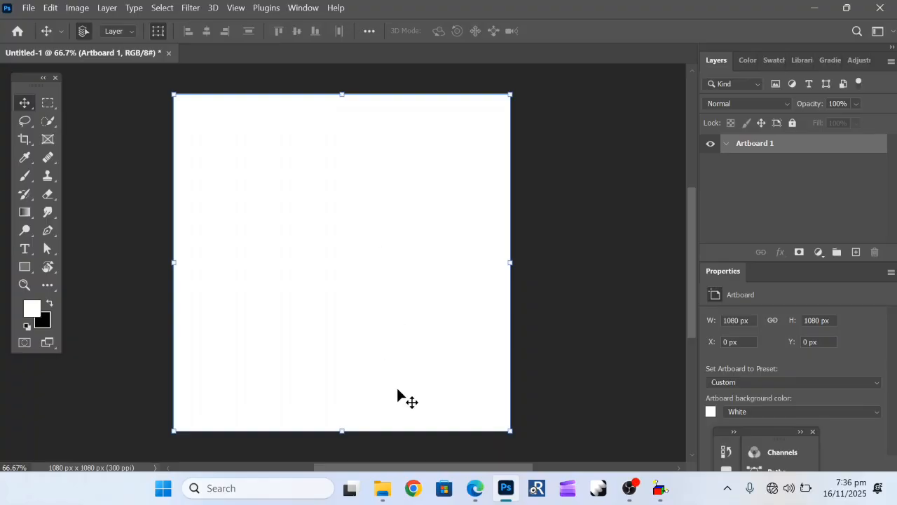
Place the portrait image download (63) from the Downloads folder on the artboard, then close File Explorer and return Photoshop to full screen
left_click(382, 488)
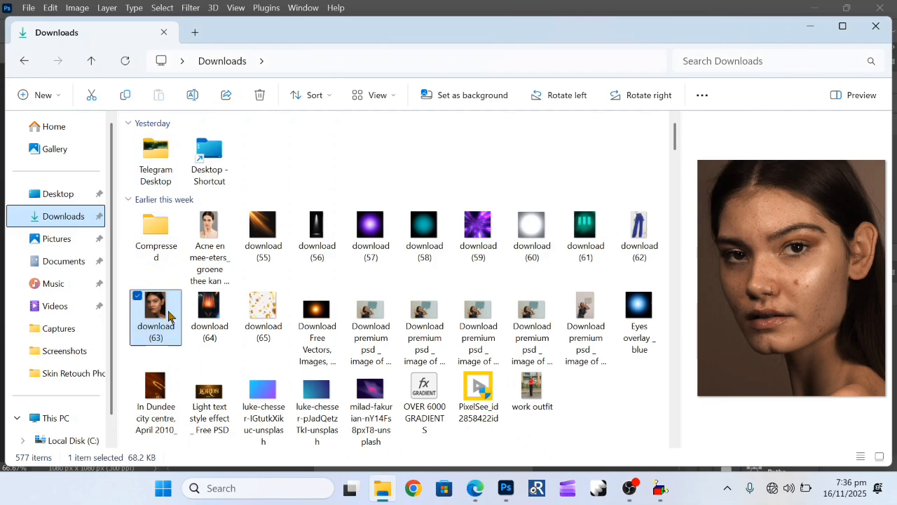
left_click_drag(168, 315, 511, 488)
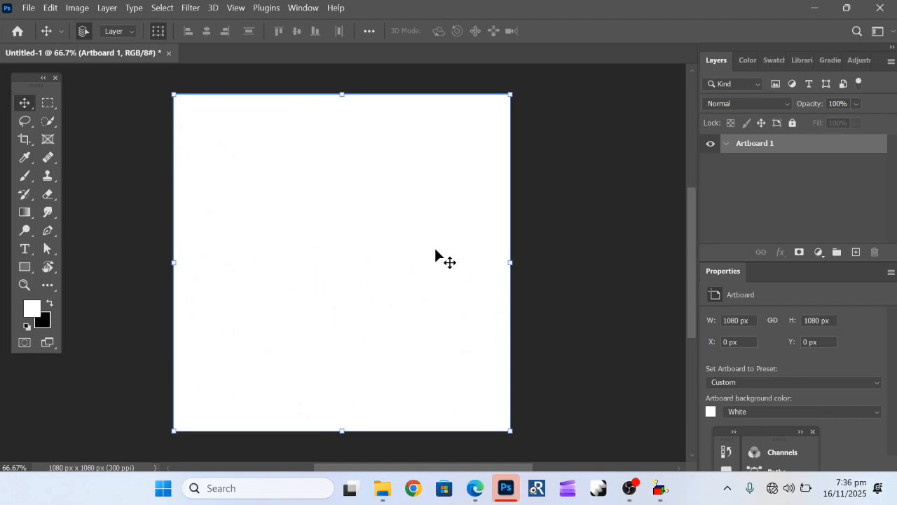
key("super+Right")
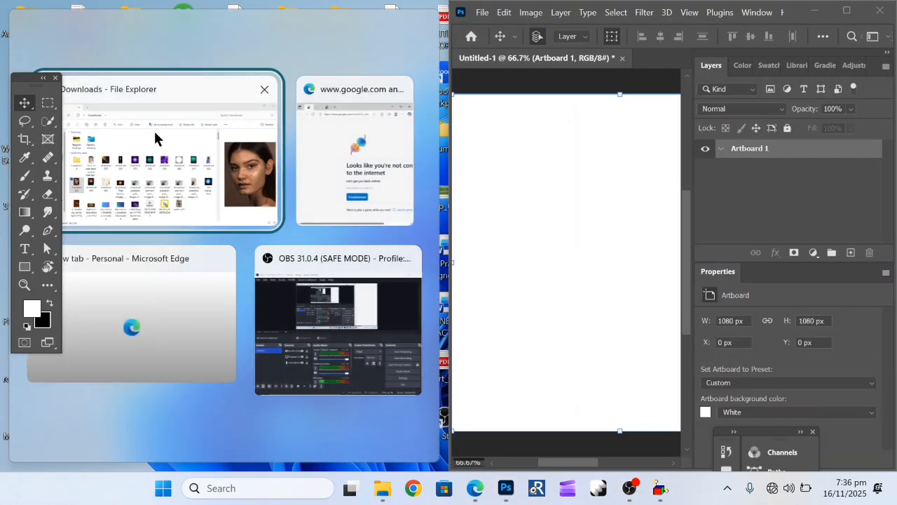
left_click(153, 130)
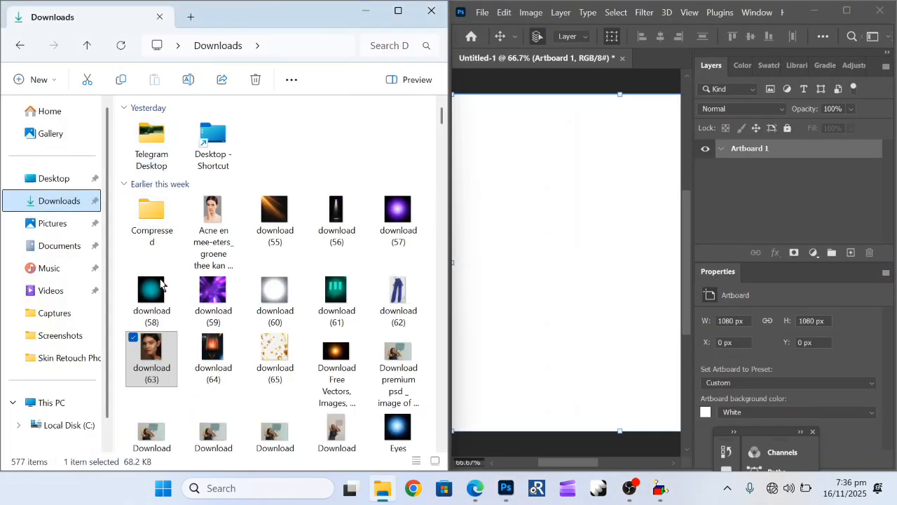
left_click_drag(150, 364, 594, 282)
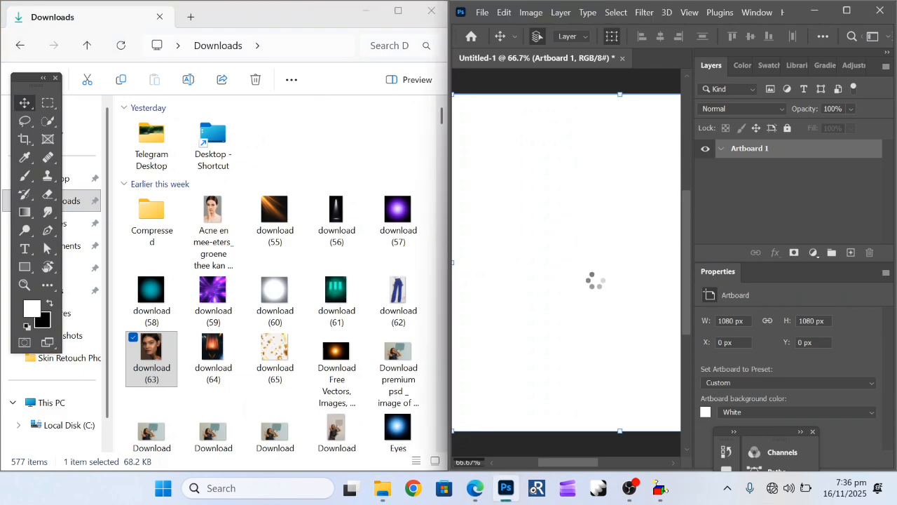
left_click(431, 10)
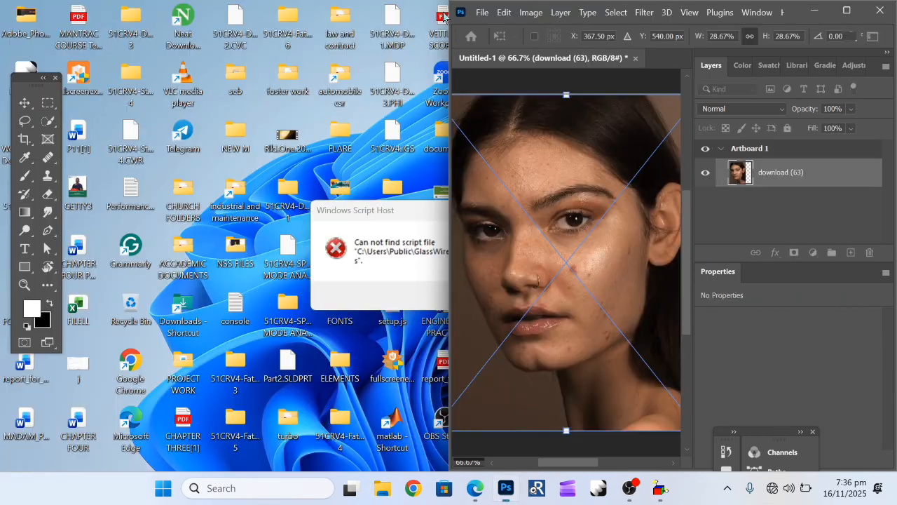
left_click(846, 10)
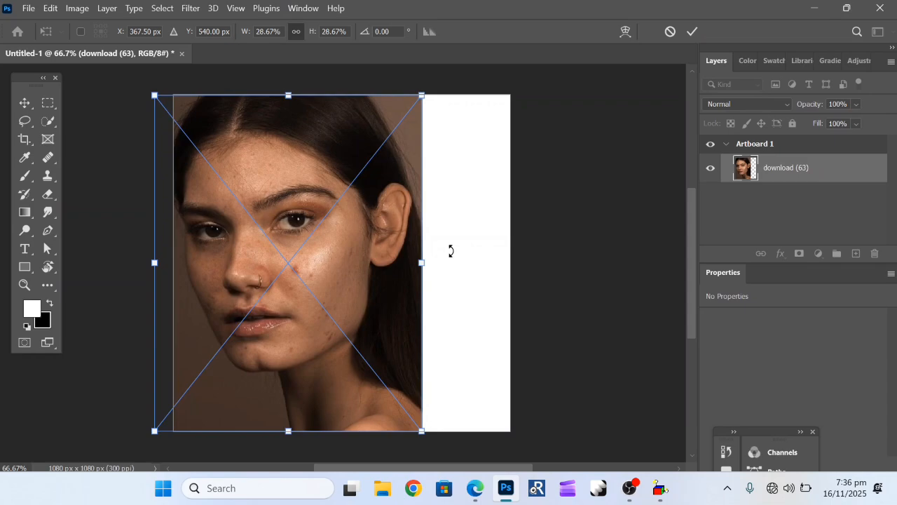
Move the placed portrait to the middle of the artboard, commit the placement and rasterize its layer
left_click(27, 105)
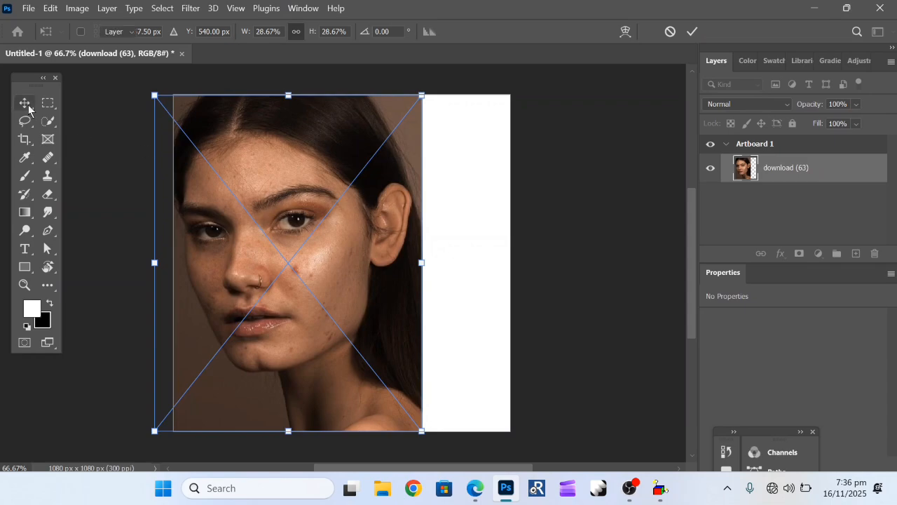
left_click_drag(287, 215, 317, 209)
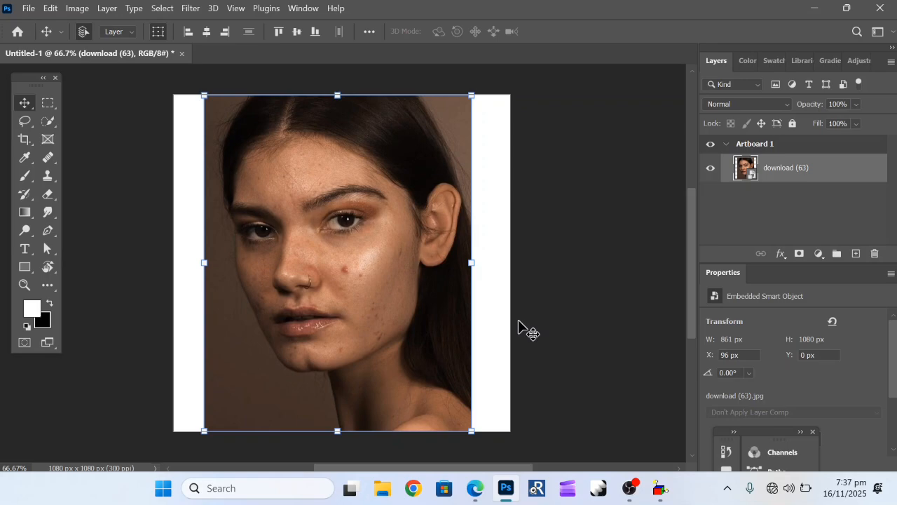
left_click(337, 427)
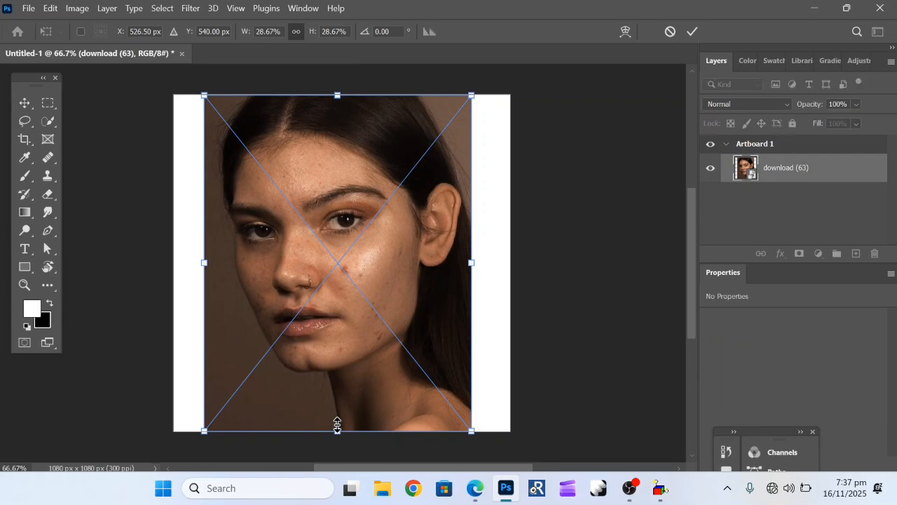
left_click(25, 103)
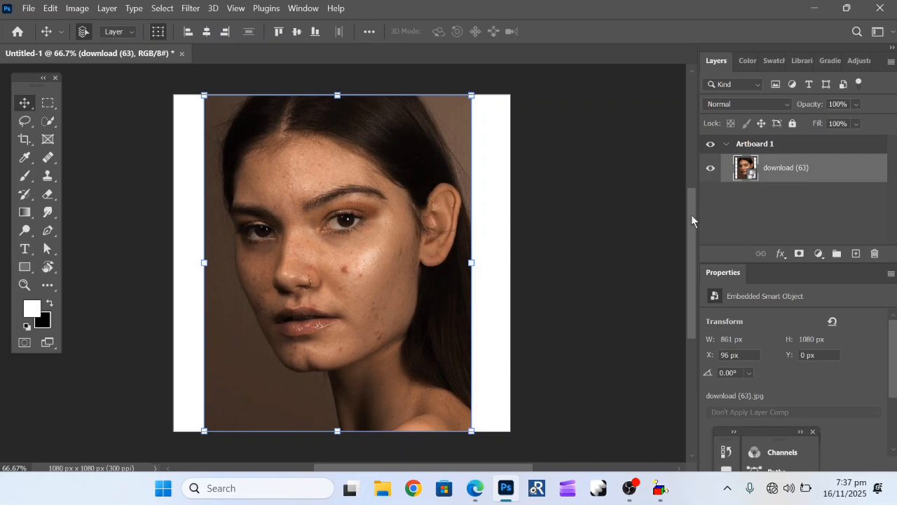
right_click(817, 174)
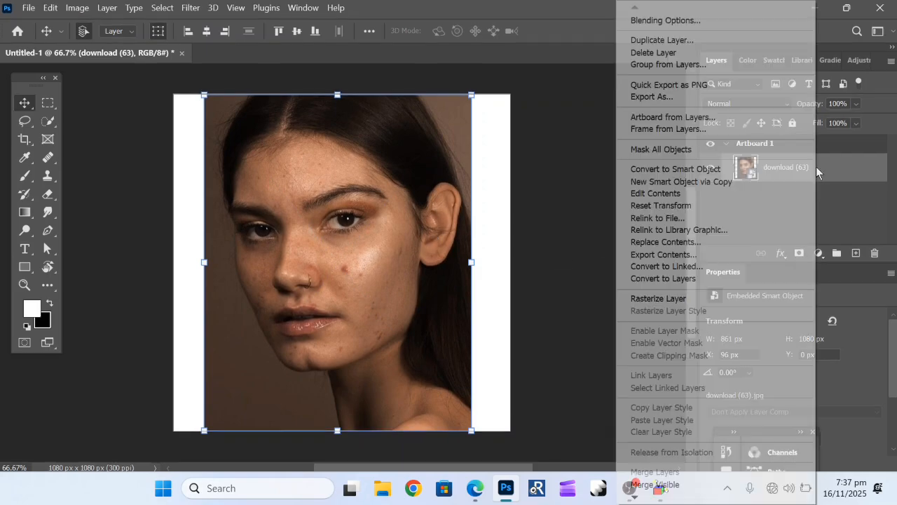
left_click(700, 303)
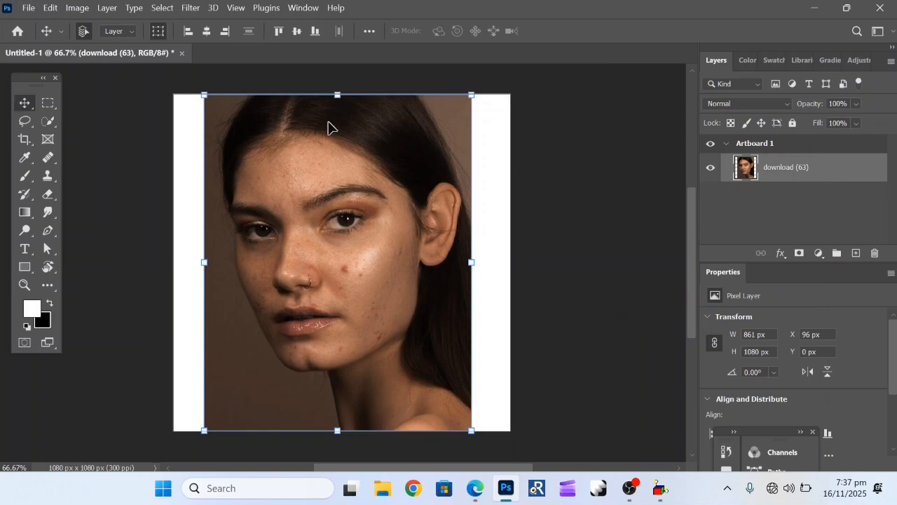
Retouch the red blemish on the cheek below the eye with the Healing Brush, using sampled skin
left_click(47, 157)
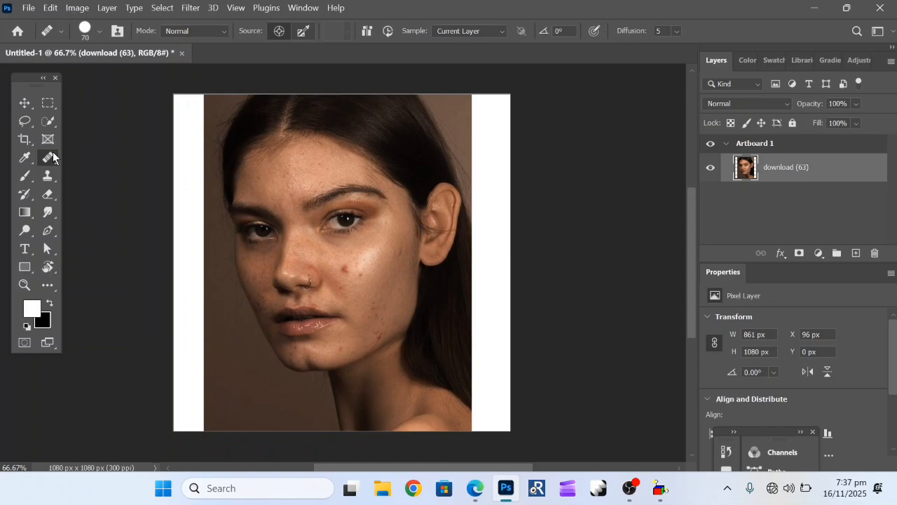
right_click(52, 157)
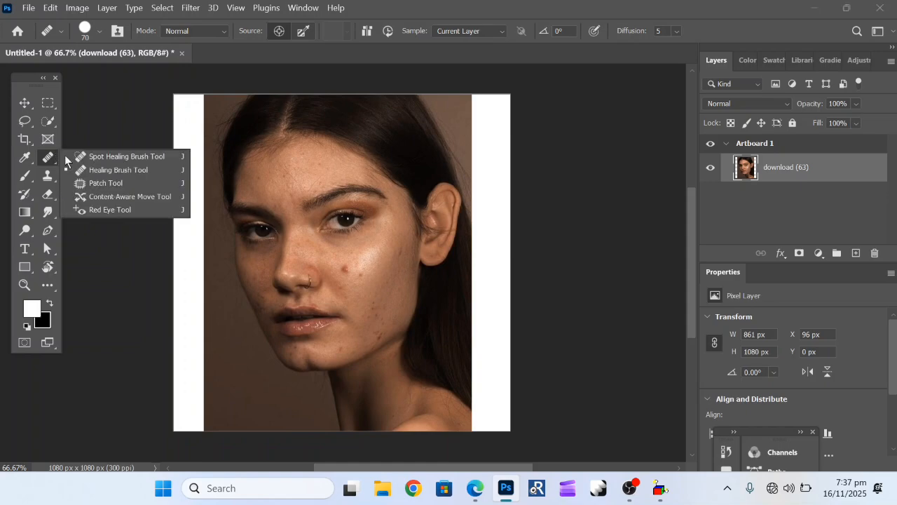
left_click(149, 174)
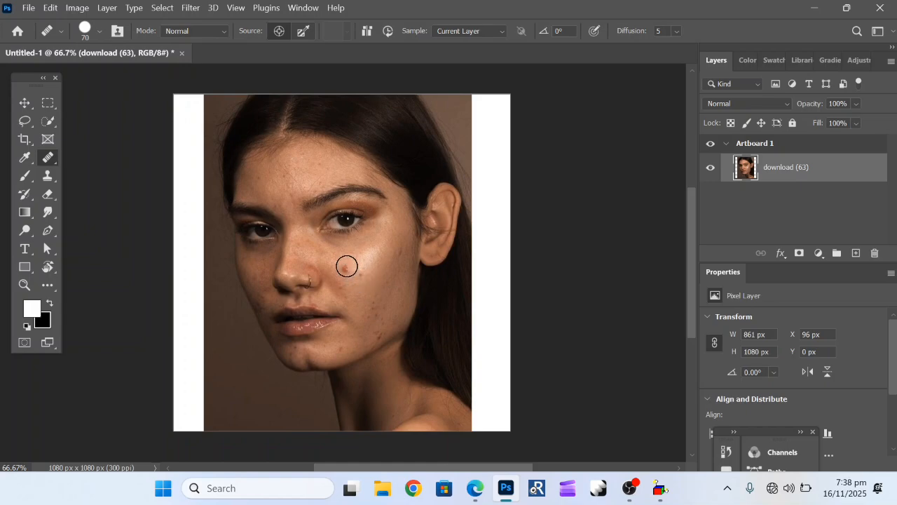
key("alt")
right_click(347, 271, "alt")
mouse_move(342, 271)
left_mouse_down()
mouse_move(378, 267)
mouse_move(349, 267)
mouse_move(374, 264)
mouse_move(351, 253)
mouse_move(354, 271)
mouse_move(363, 257)
mouse_move(352, 271)
mouse_move(372, 272)
mouse_move(360, 265)
mouse_move(349, 279)
mouse_move(368, 269)
mouse_move(360, 259)
mouse_move(354, 278)
mouse_move(364, 249)
mouse_move(395, 252)
mouse_move(375, 269)
mouse_move(362, 253)
mouse_move(371, 278)
left_mouse_up()
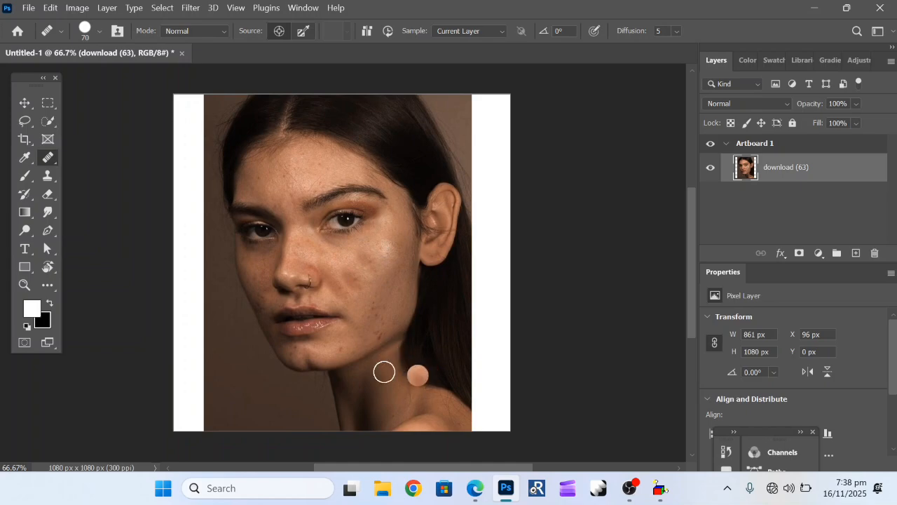
Heal the dark spots on the lower cheek and jaw with the Healing Brush, resampling nearby skin
left_click(380, 321)
left_click(374, 311, "alt")
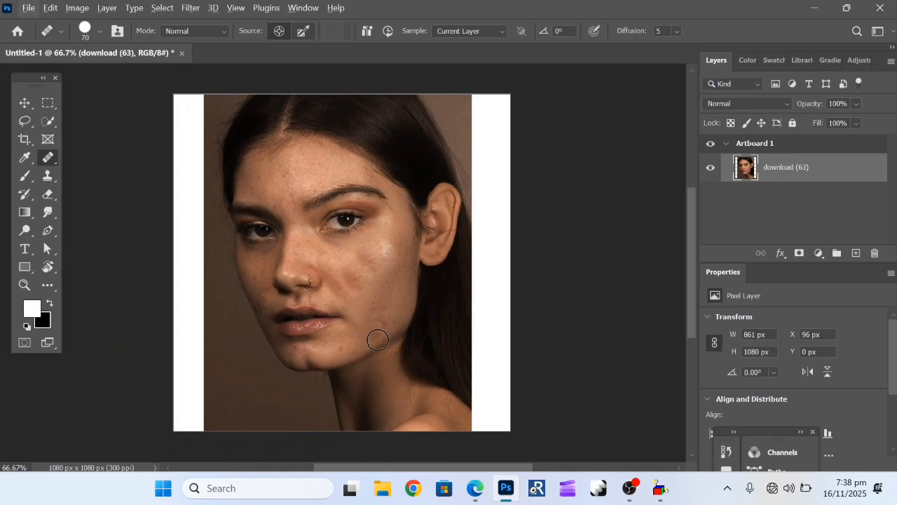
left_click(378, 344)
left_click(372, 333, "alt")
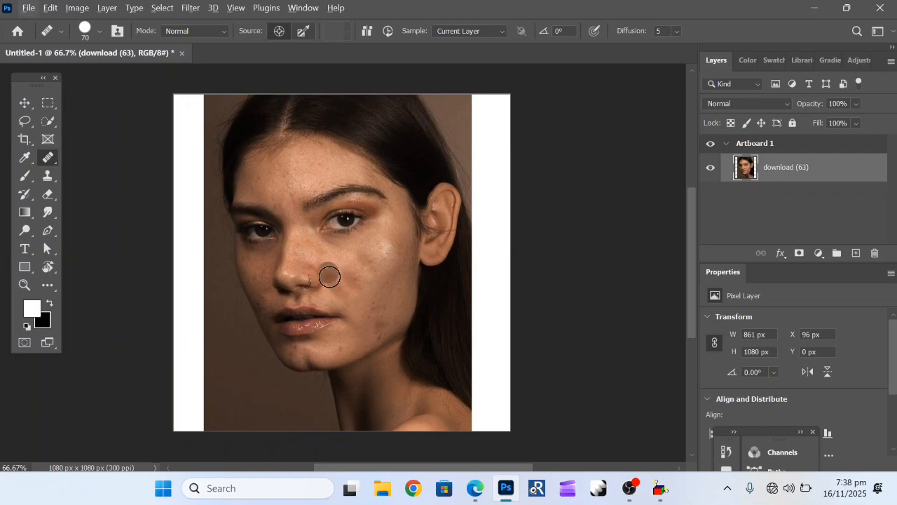
left_click(375, 330, "alt")
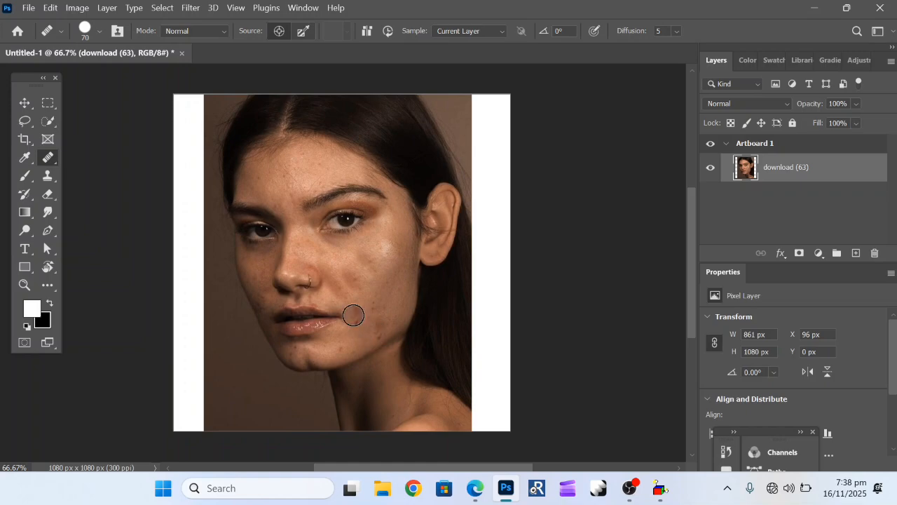
left_click(357, 318)
left_click(399, 260)
Duplicate the portrait layer twice and select the middle layer, download (63) copy
left_click(23, 102)
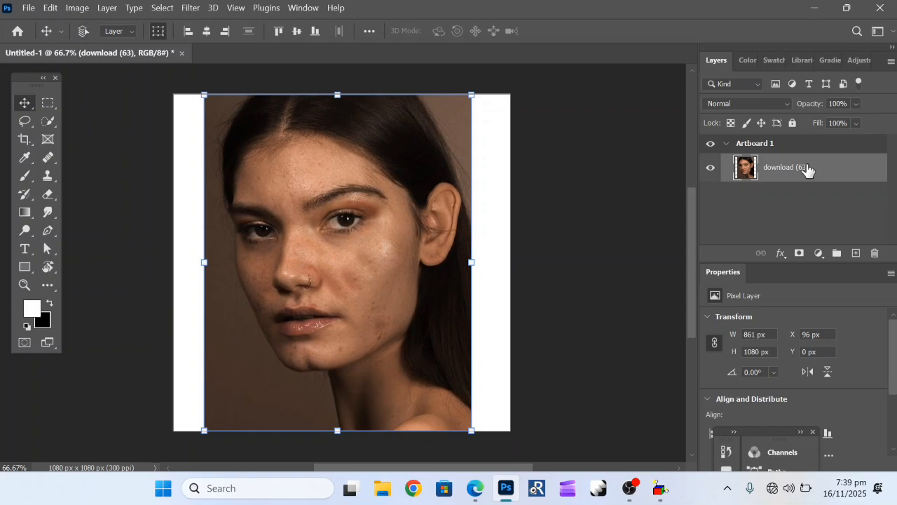
key("ctrl+j")
key("ctrl+j")
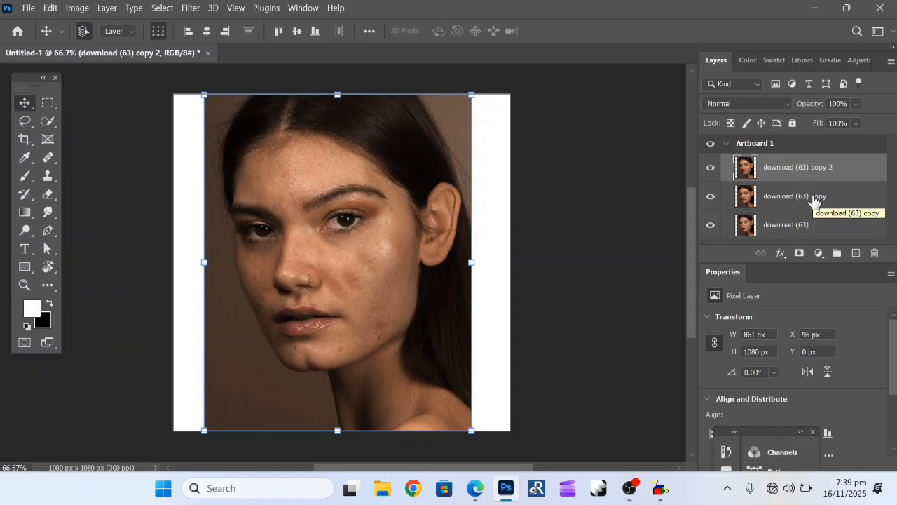
left_click(814, 201)
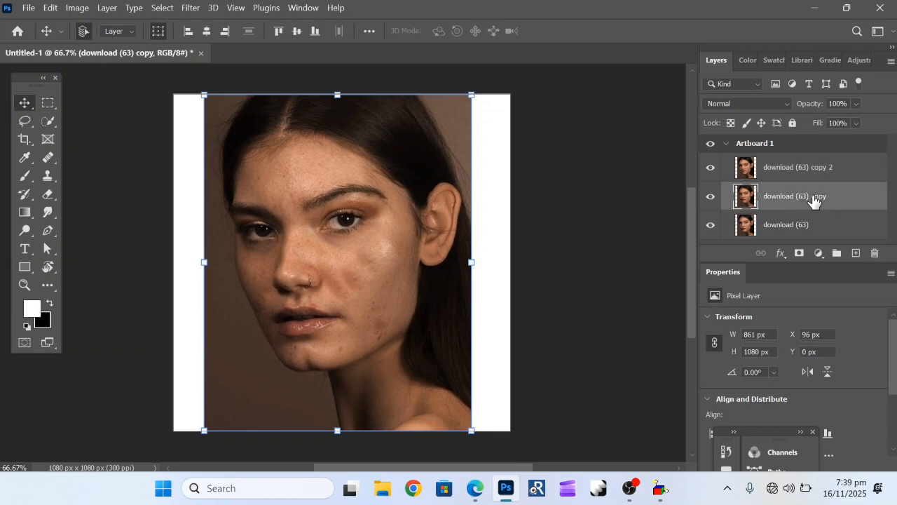
Rename the middle portrait layer, download (63) copy, as 1
double_click(813, 200)
type("1")
key("Return")
left_click(838, 165)
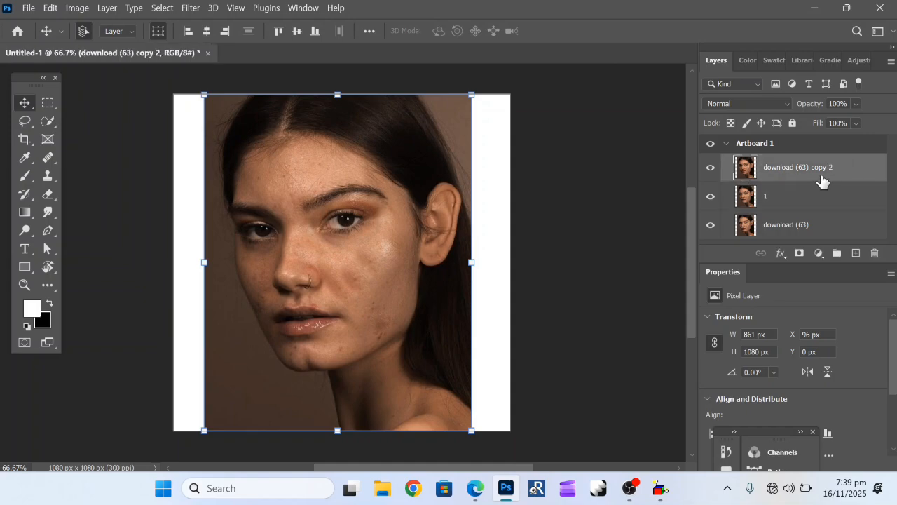
double_click(821, 169)
left_click(822, 164)
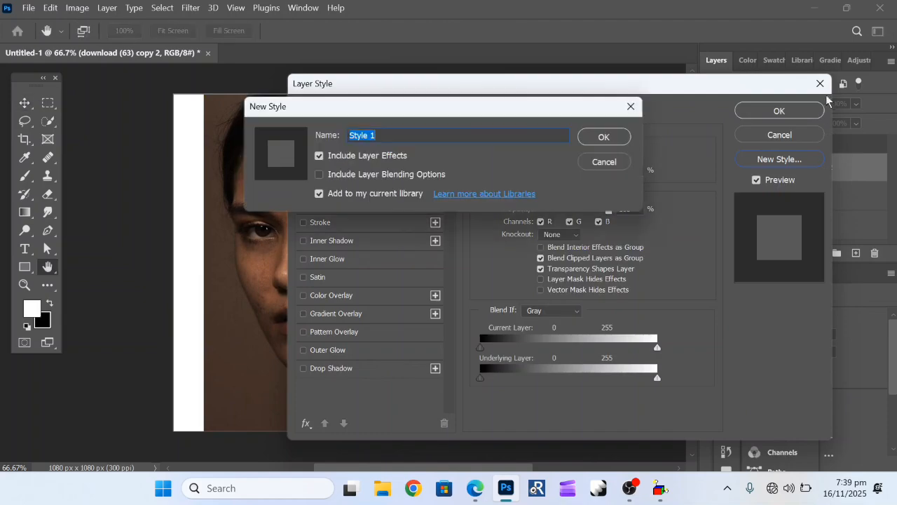
left_click(631, 106)
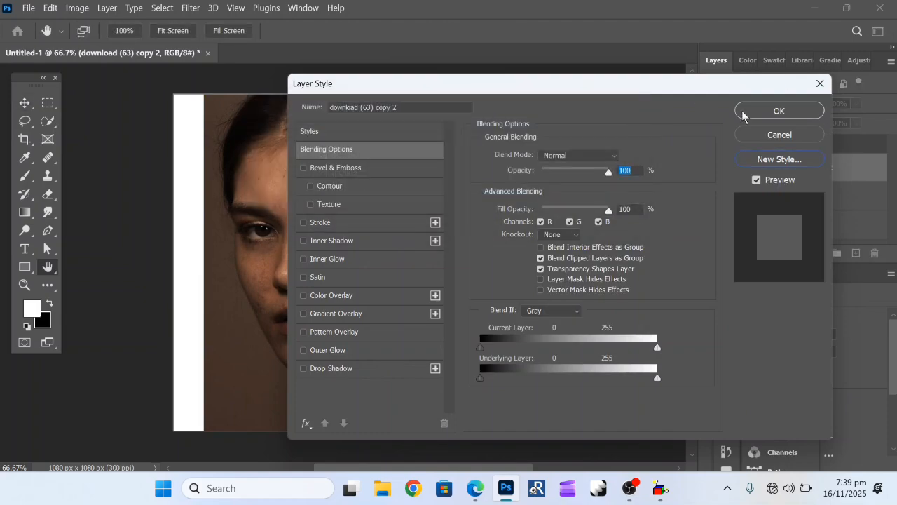
left_click(819, 84)
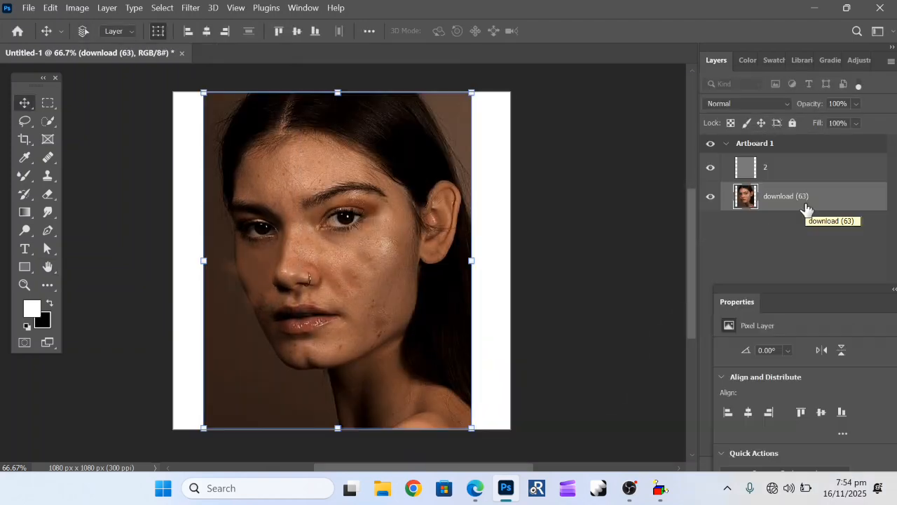
Duplicate the download (63) layer beneath layer 2 and smooth the facial skin on layer 1 with the Mixer Brush
key("ctrl+j")
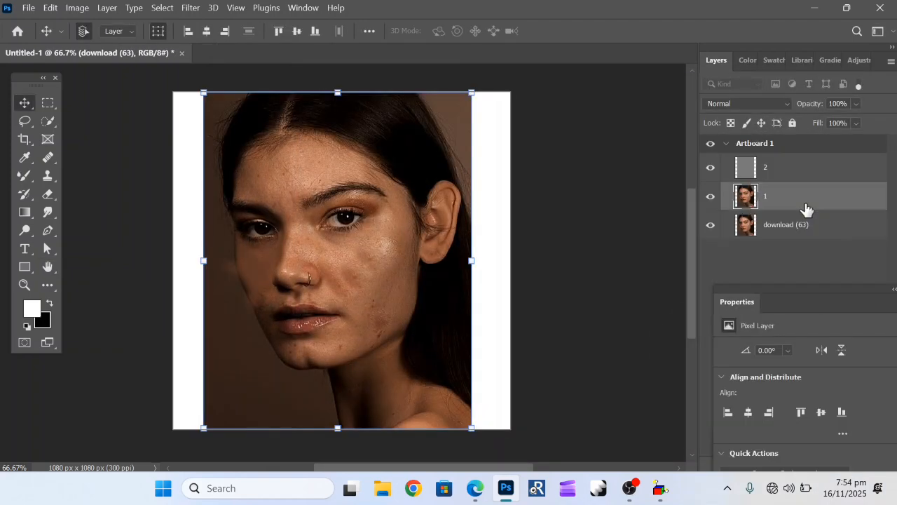
left_click(24, 175)
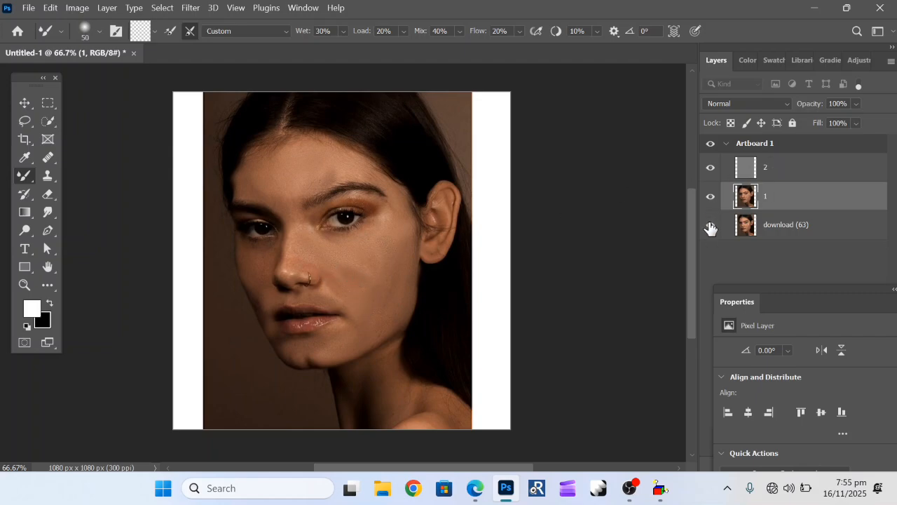
Examine what layers 2, 1 and download (63) each contribute to the portrait by toggling their visibility
left_click(710, 196)
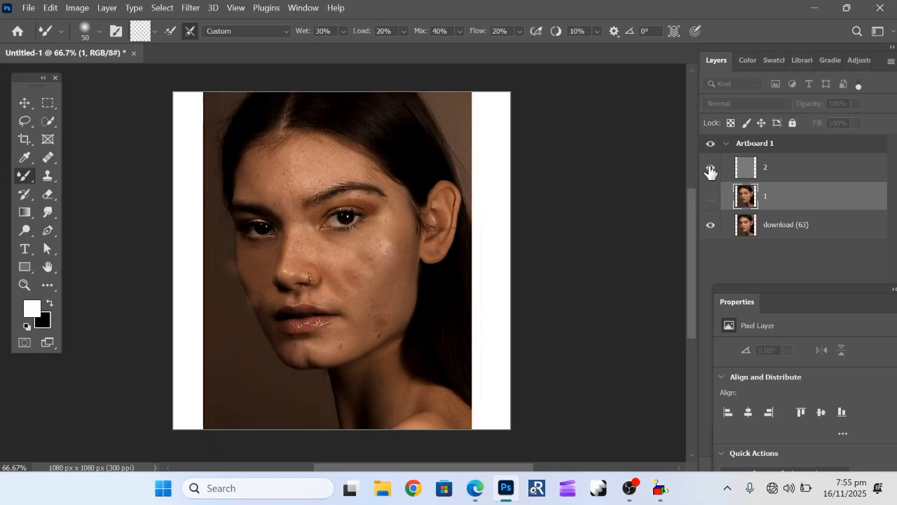
left_click(711, 169)
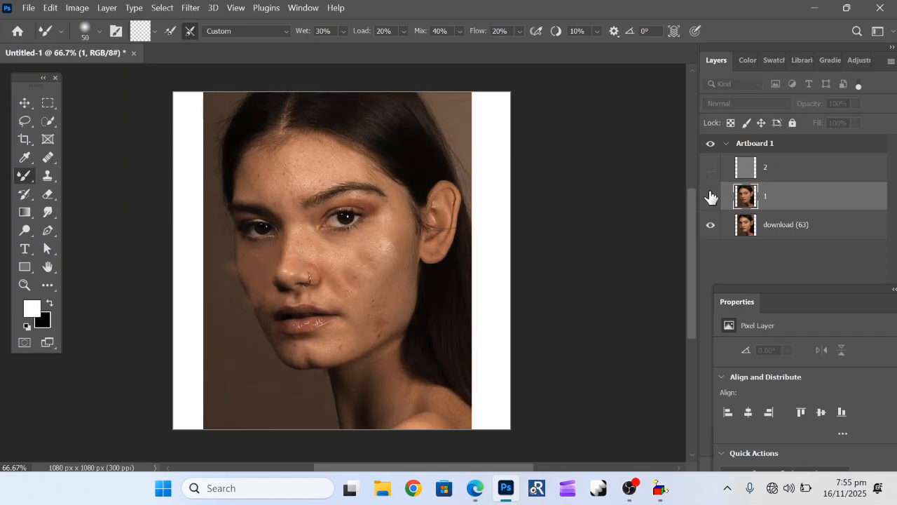
left_click(711, 201)
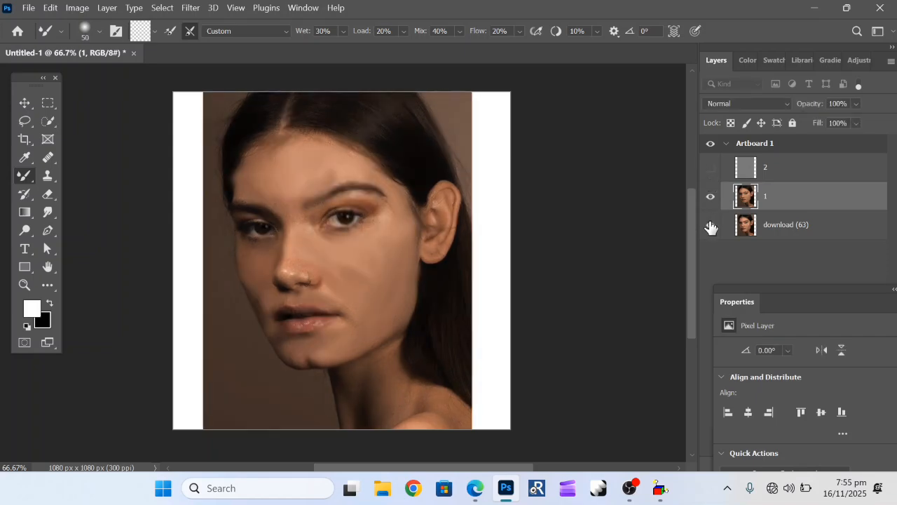
left_click(711, 224)
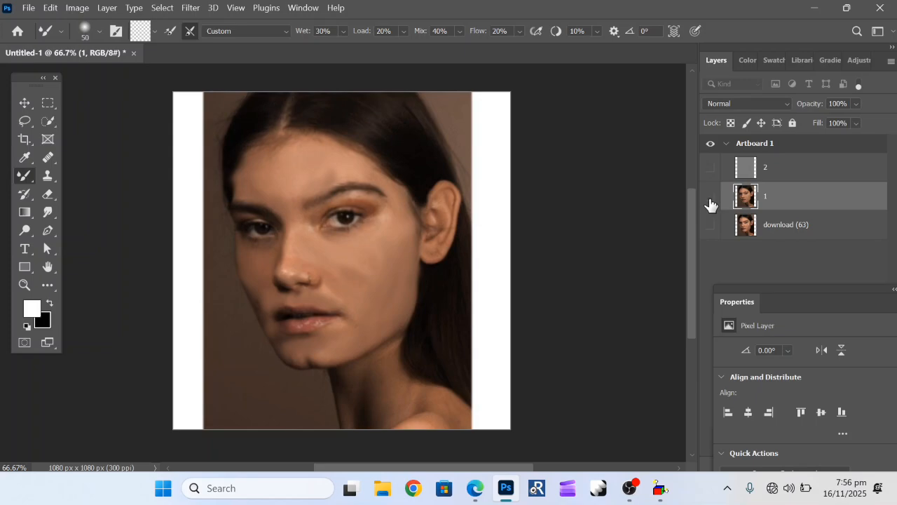
left_click(710, 197)
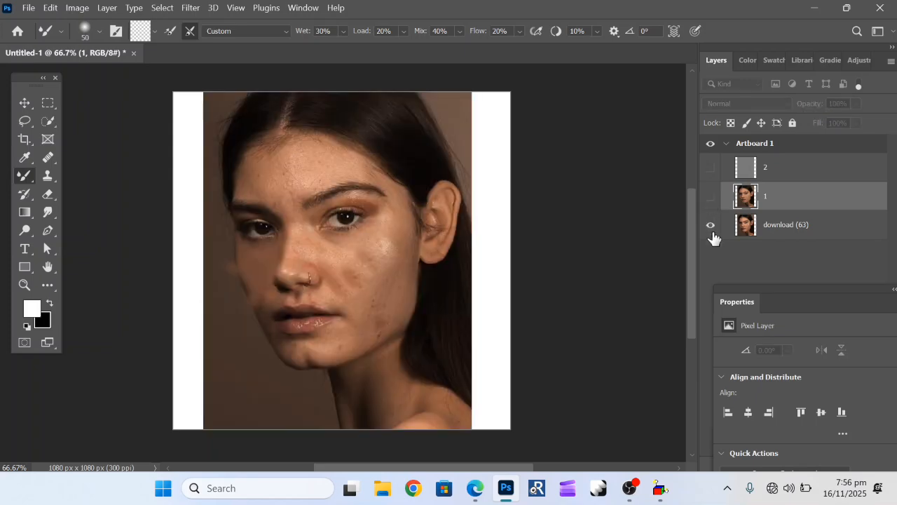
left_click(710, 167)
left_click(710, 195)
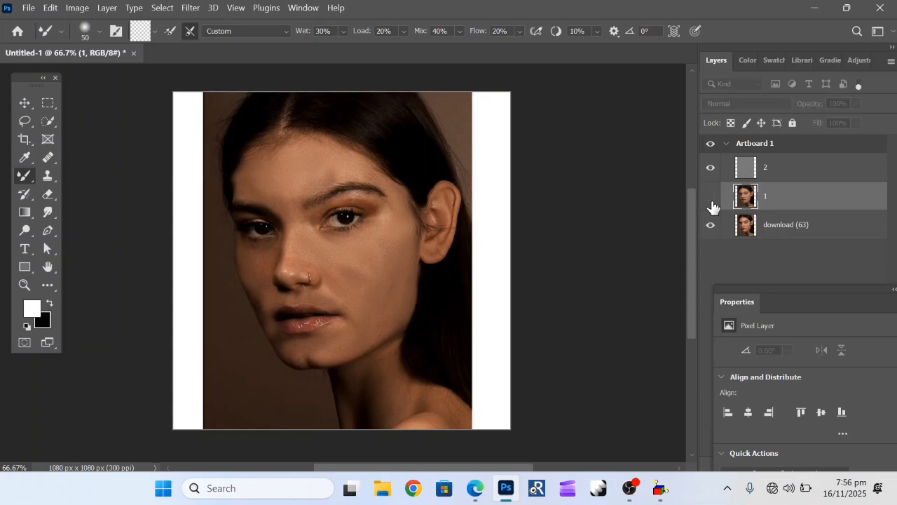
Compare the skin before and after smoothing by repeatedly hiding and showing layer 1, leaving it visible
left_click(712, 202)
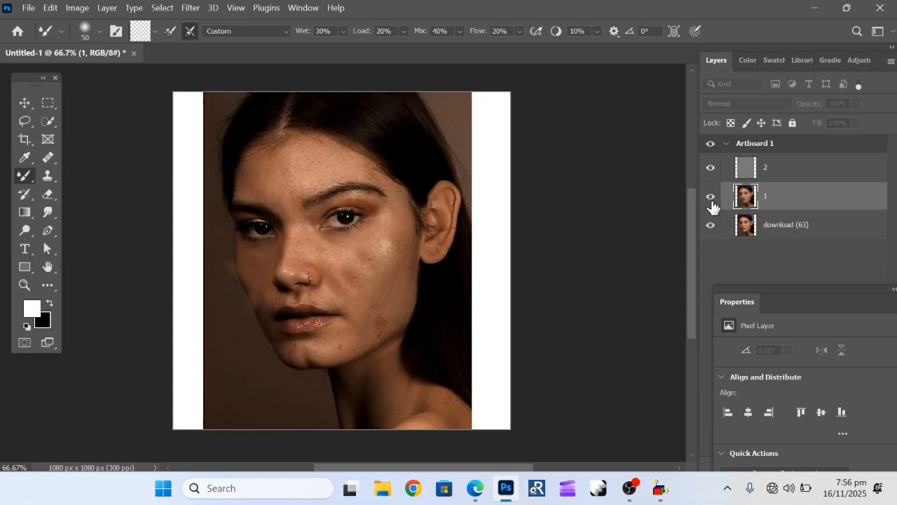
left_click(712, 201)
left_click(712, 202)
left_click(712, 207)
left_click(712, 207)
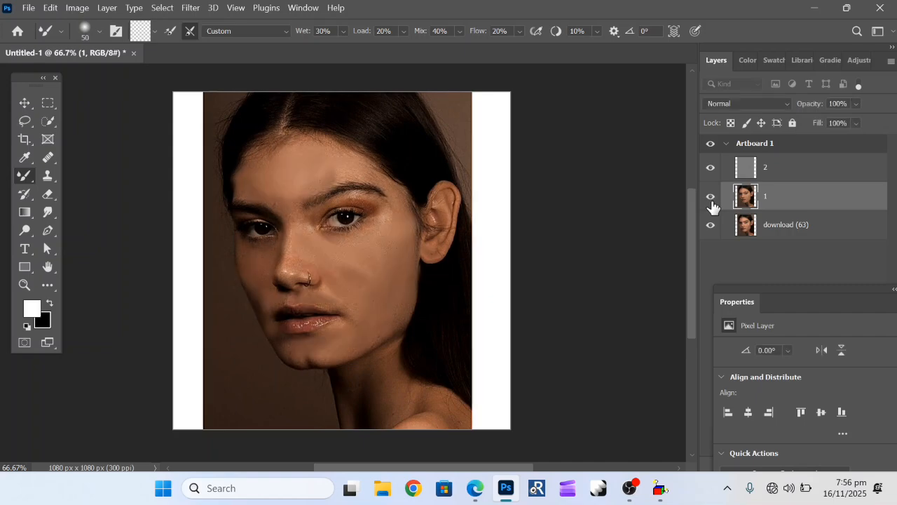
Apply a Brightness/Contrast adjustment to layer 1 with brightness 32 and contrast 7
left_click(14, 103)
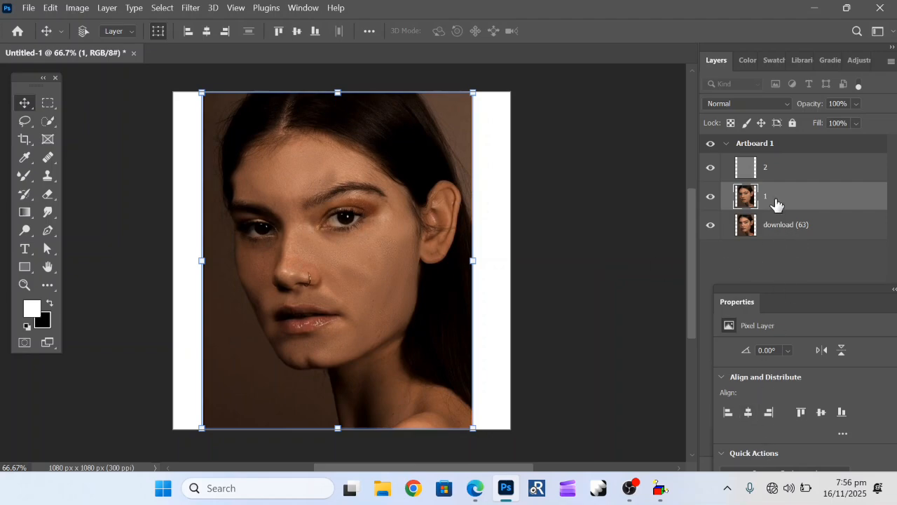
left_click_drag(787, 291, 822, 237)
left_click(79, 7)
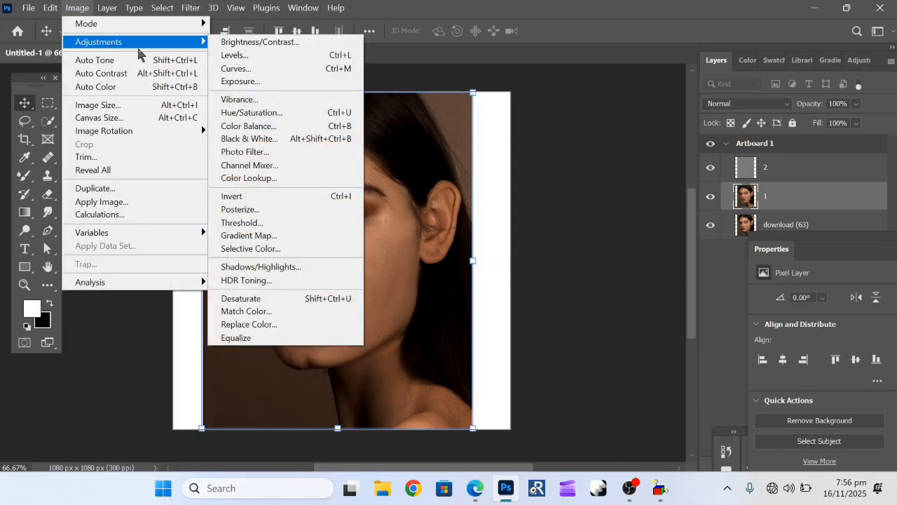
mouse_move(198, 42)
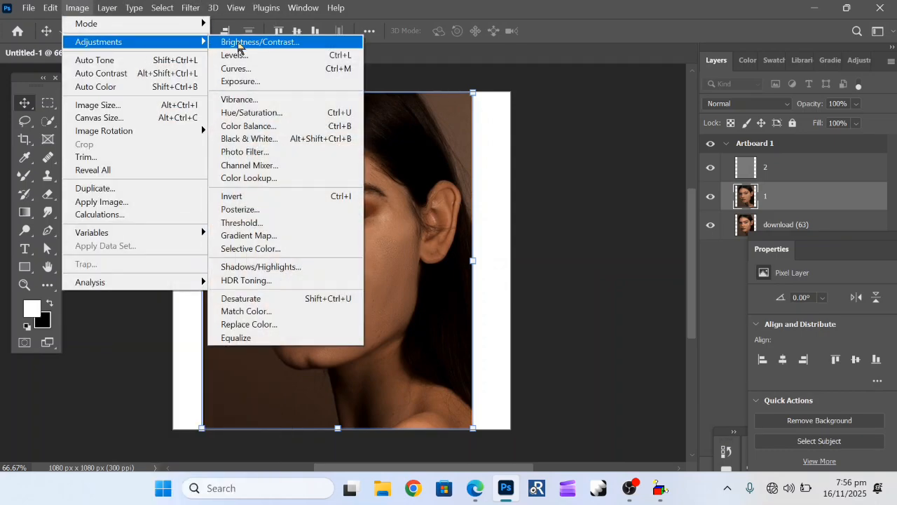
left_click(241, 41)
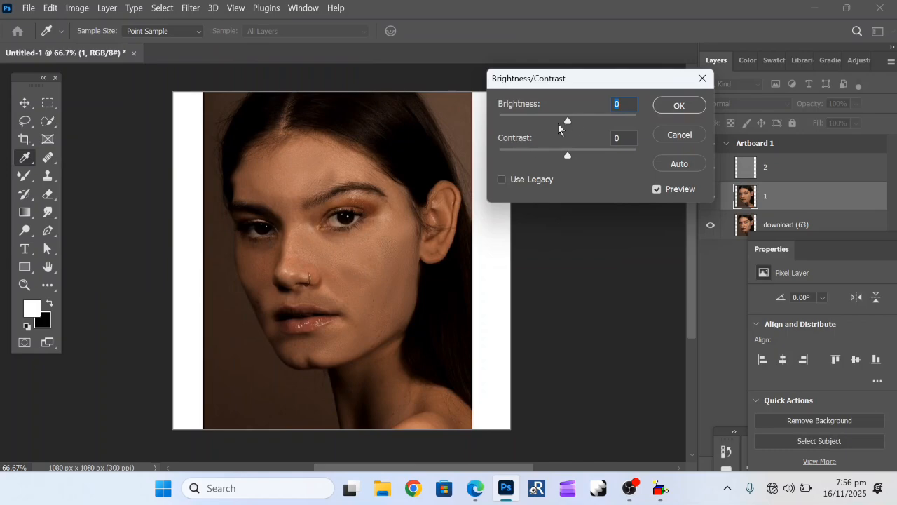
left_click_drag(567, 121, 582, 122)
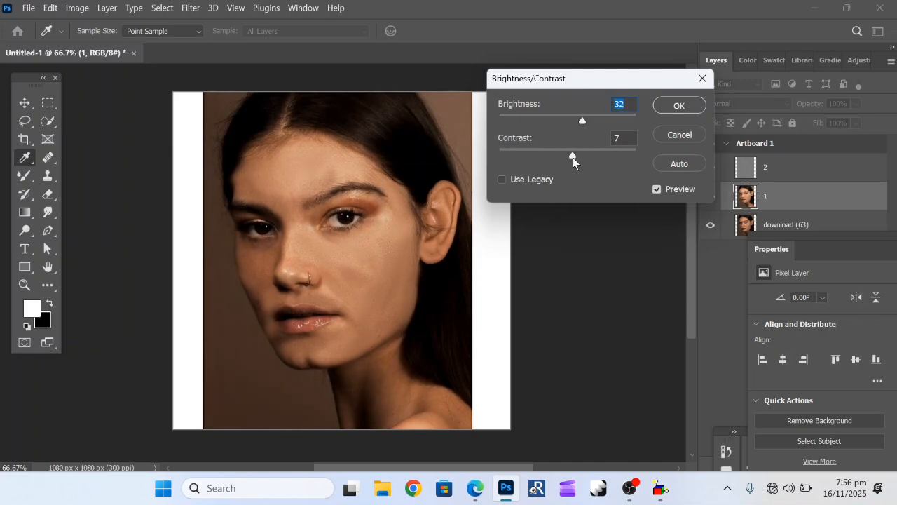
left_click(573, 157)
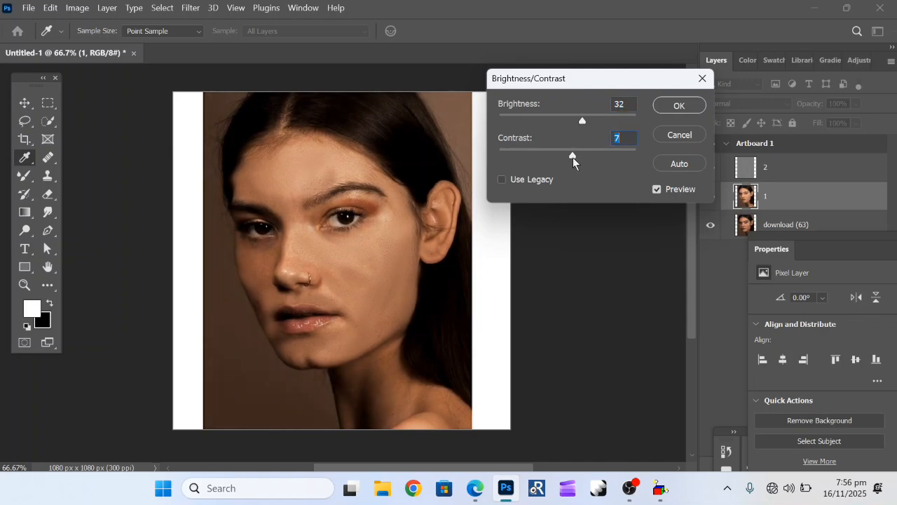
left_click(677, 111)
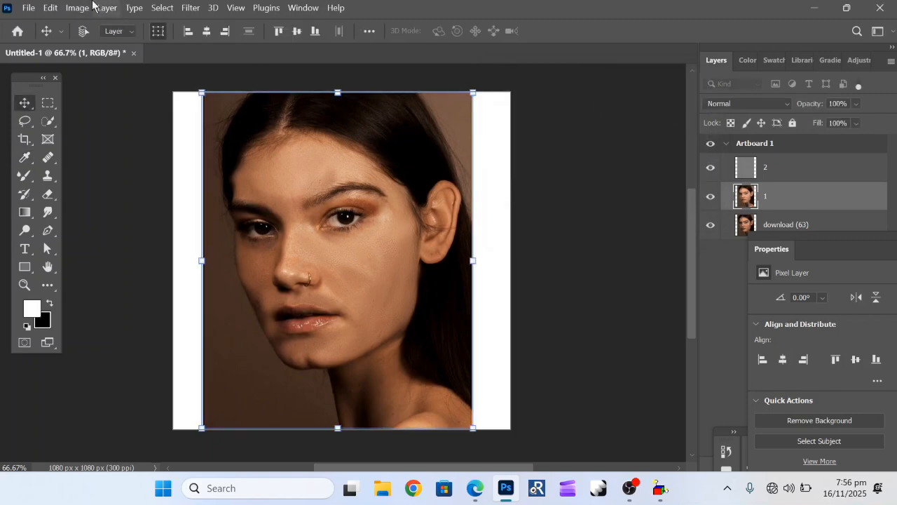
Apply a Levels adjustment to layer 1 with the midtone input at 1.27 and the white input at 243
left_click(80, 7)
mouse_move(108, 42)
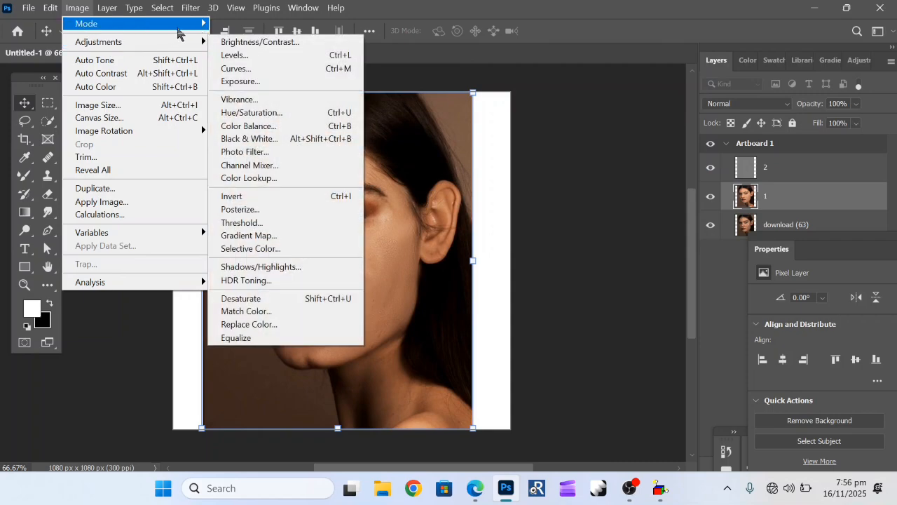
mouse_move(196, 42)
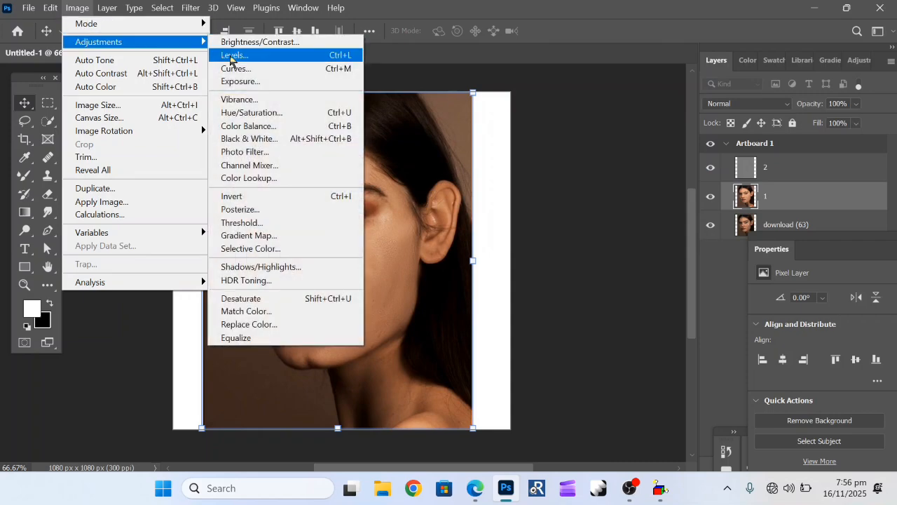
left_click(231, 55)
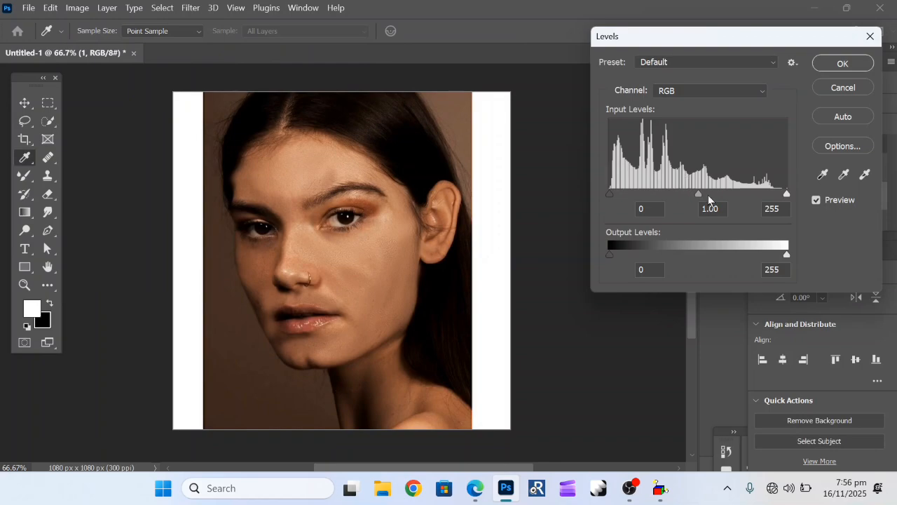
left_click_drag(698, 196, 683, 196)
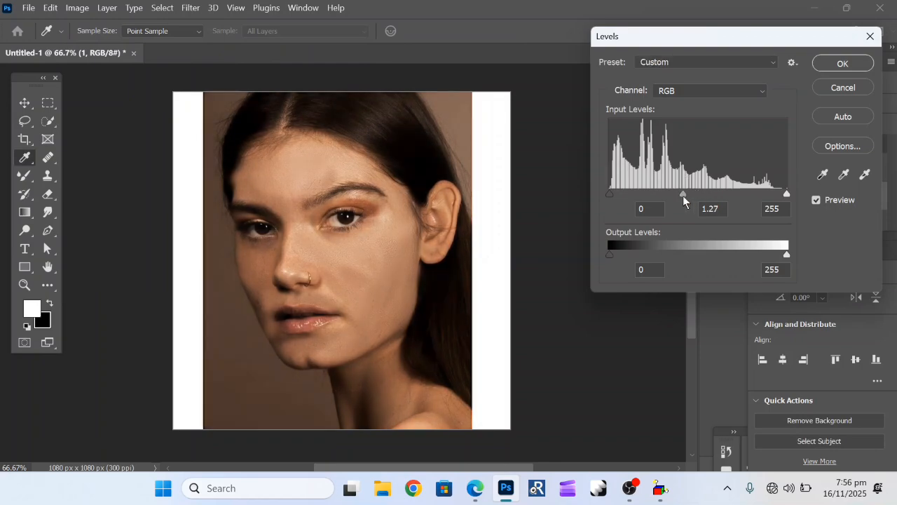
left_click(719, 204)
left_click_drag(788, 196, 778, 195)
key("Tab")
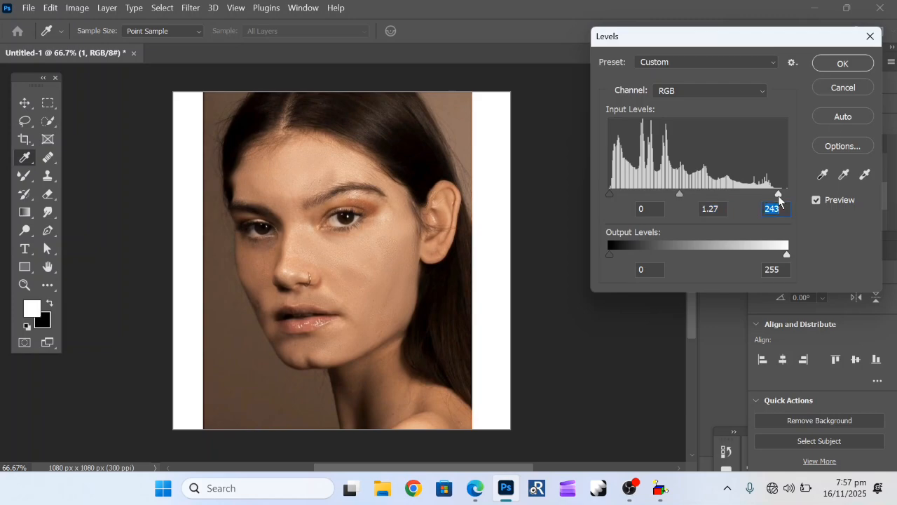
left_click(843, 64)
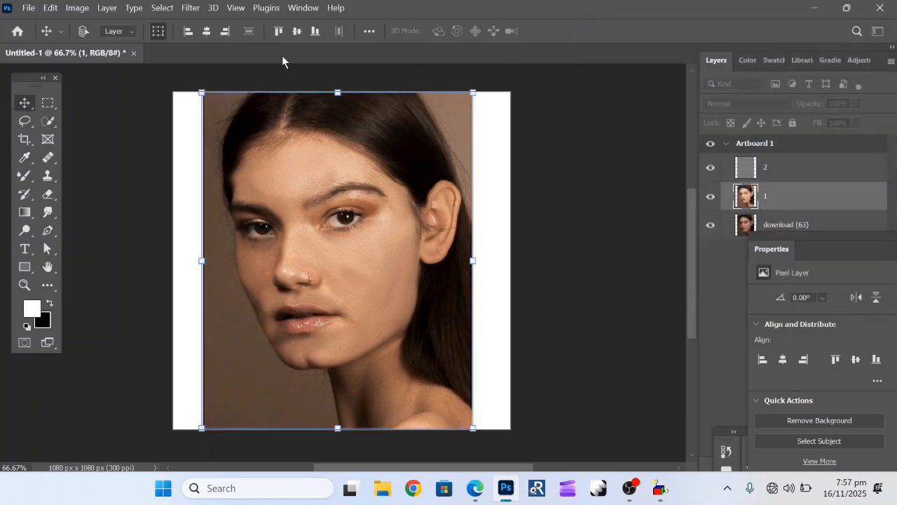
Apply a Hue/Saturation adjustment to layer 1 with hue -3 and saturation +11
left_click(76, 7)
mouse_move(106, 7)
mouse_move(77, 8)
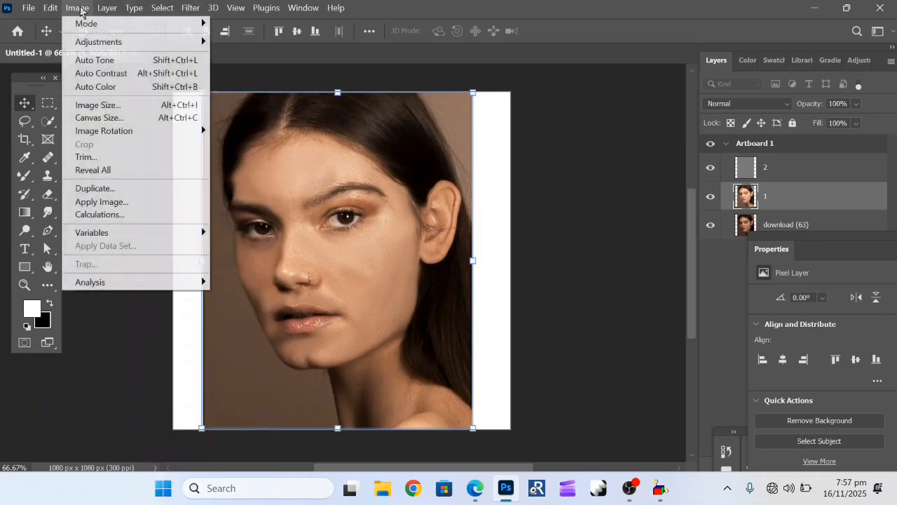
mouse_move(114, 41)
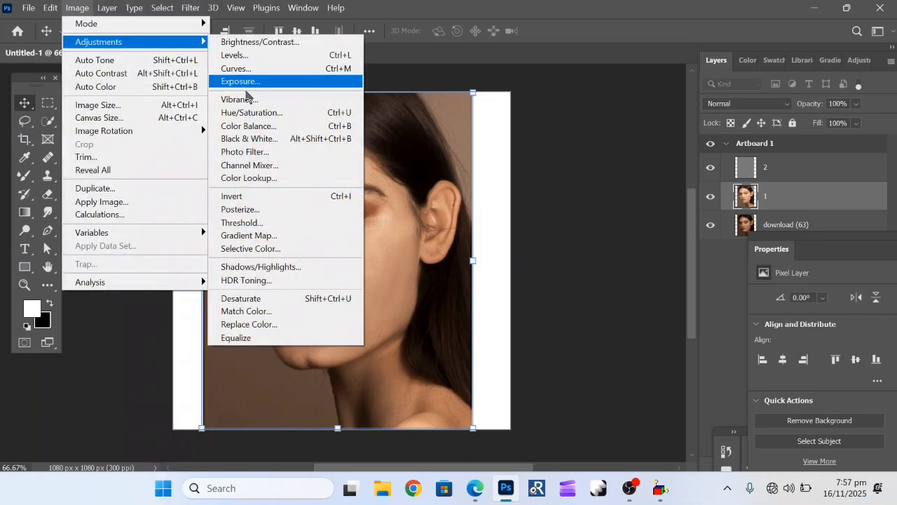
left_click(264, 116)
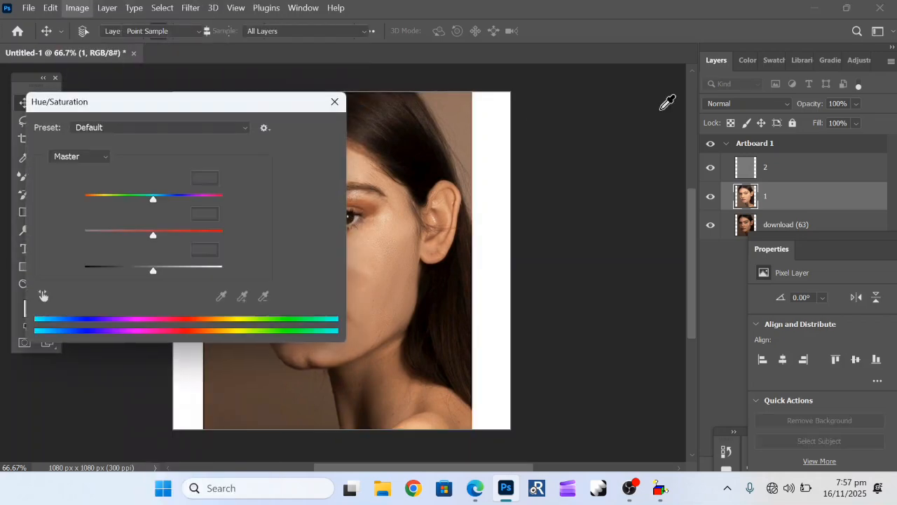
left_click_drag(201, 100, 737, 28)
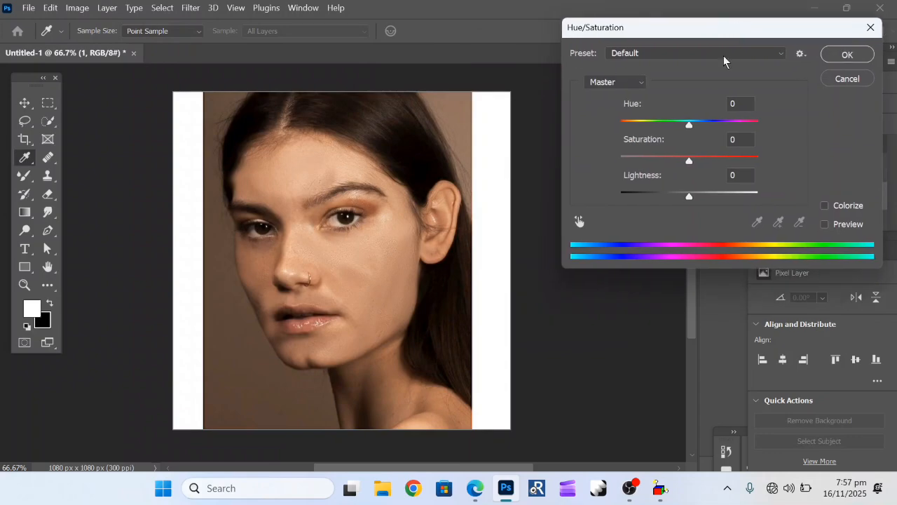
left_click_drag(687, 127, 697, 164)
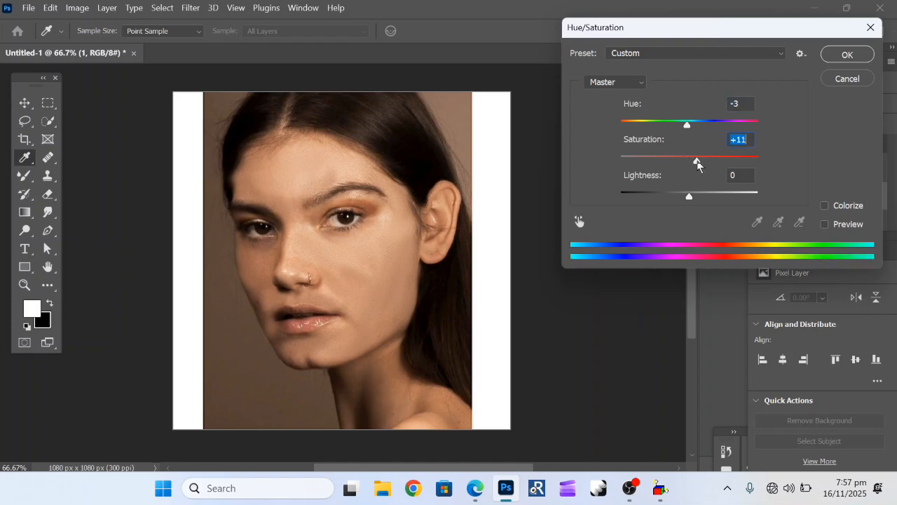
left_click(844, 55)
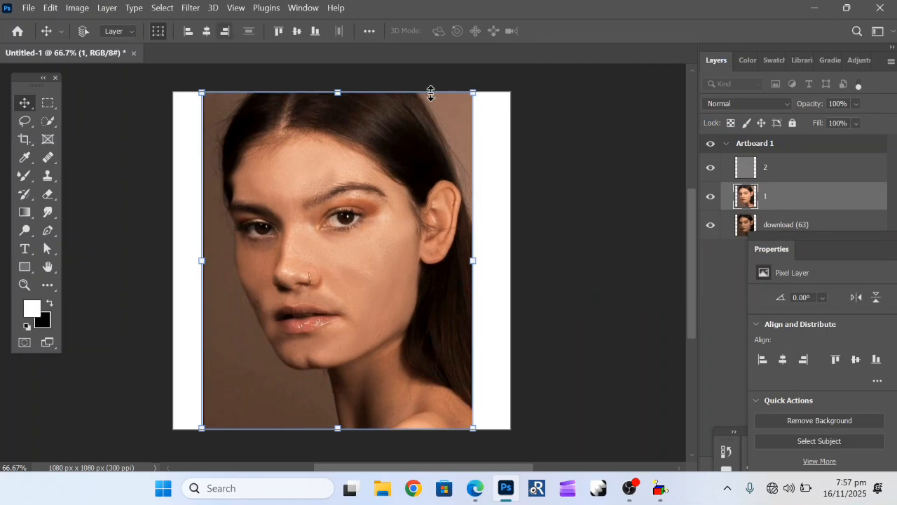
left_click(74, 7)
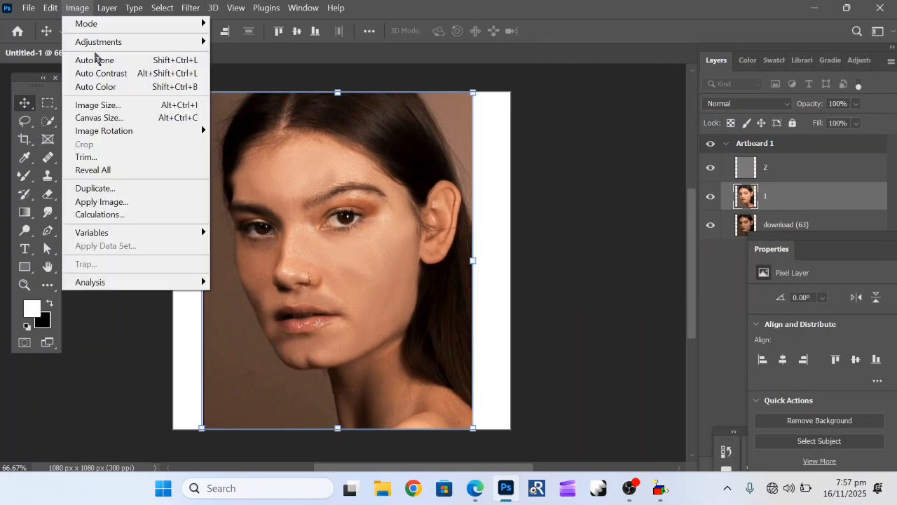
mouse_move(107, 7)
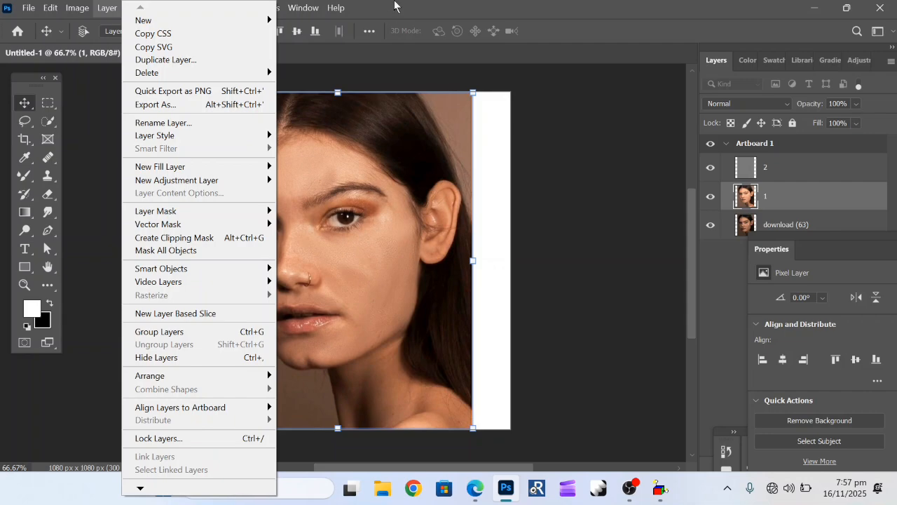
Open the Camera Raw Filter for layer 1 and expand its Basic settings
left_click(394, 6)
left_click(192, 7)
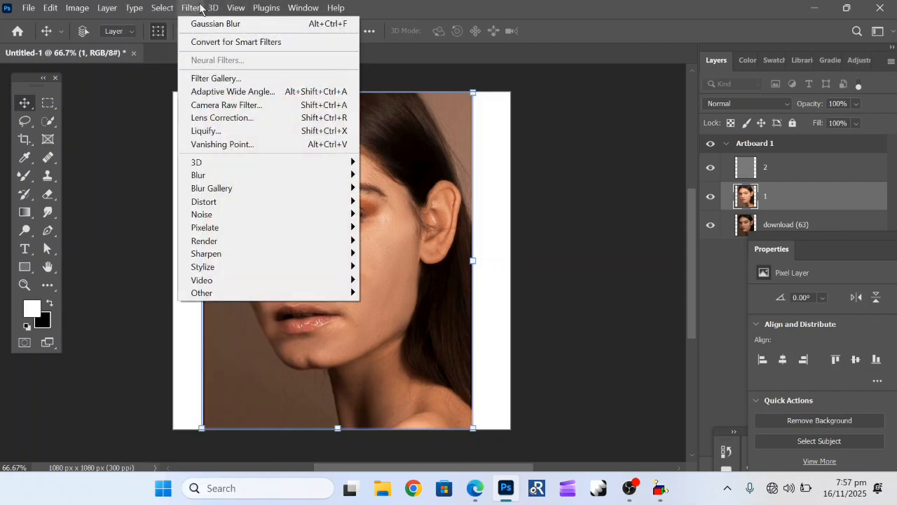
left_click(243, 106)
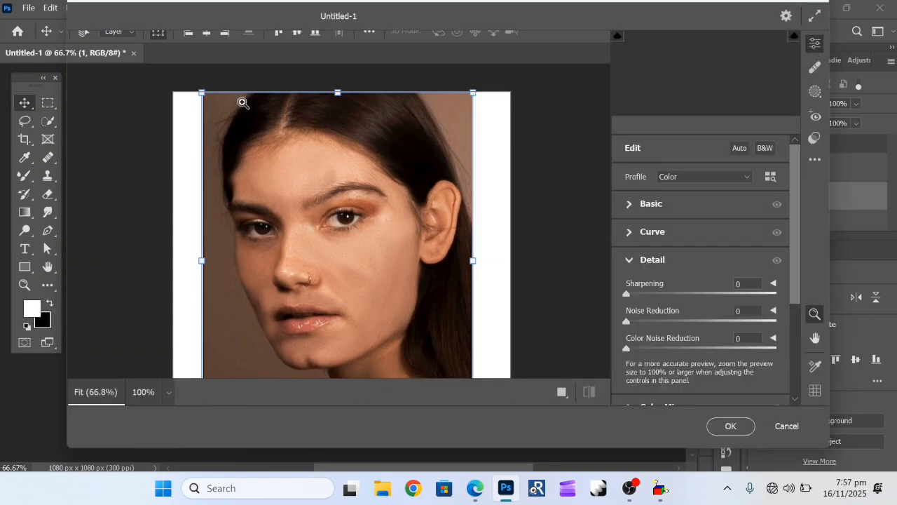
left_click(629, 205)
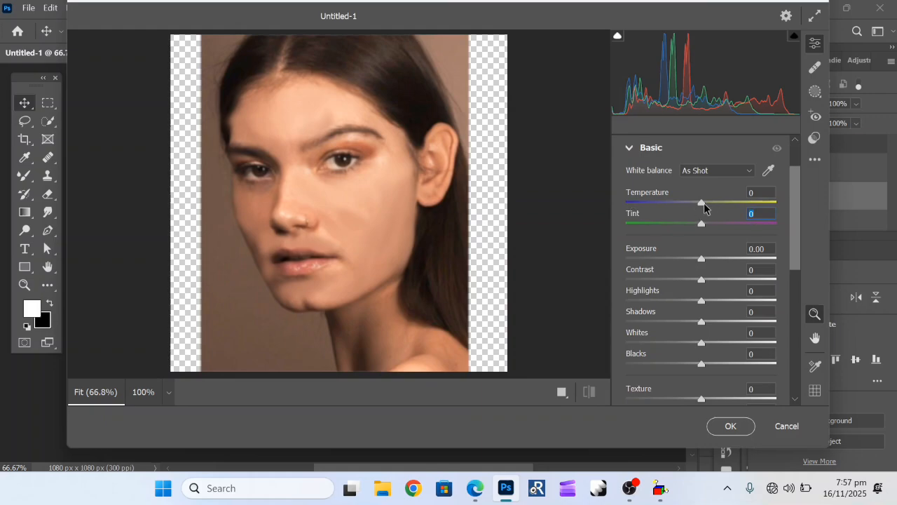
Try a warmer and a cooler color temperature on the portrait and reset Temperature to 0
left_click(704, 203)
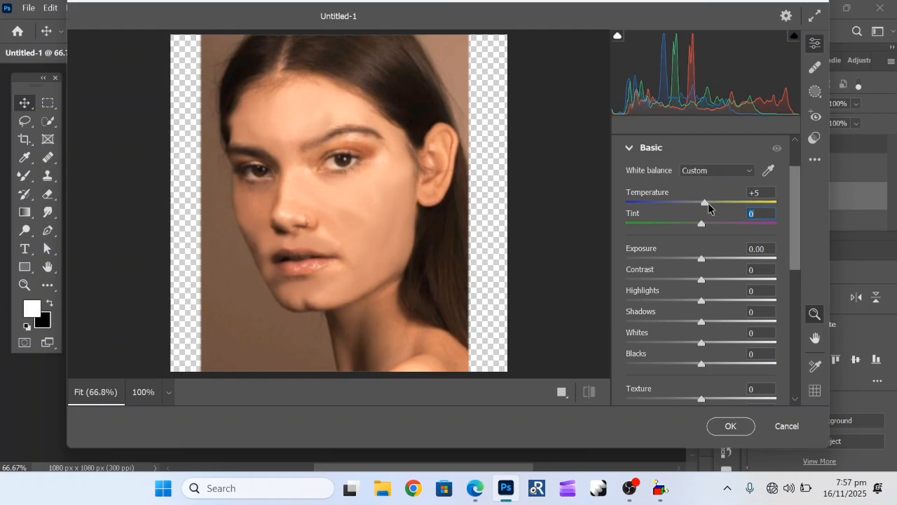
left_click_drag(707, 204, 703, 206)
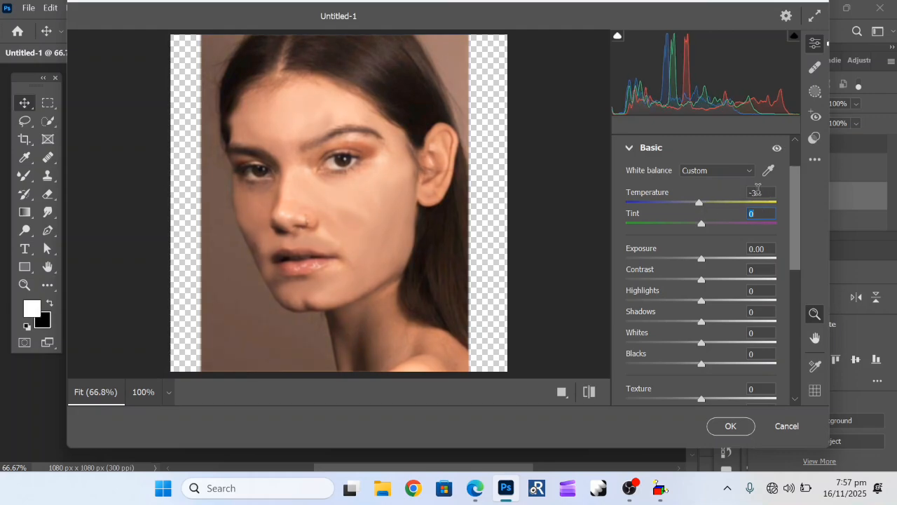
left_click(753, 190)
type("0")
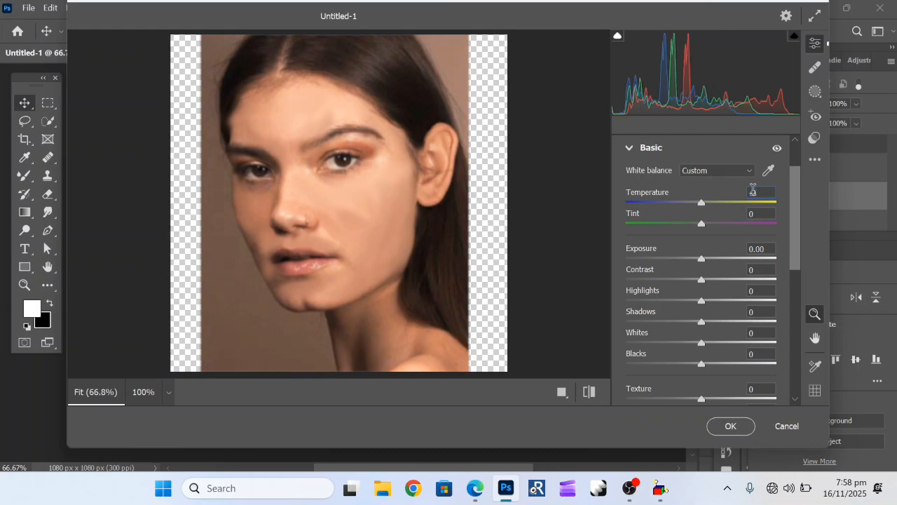
key("Return")
left_click(601, 203)
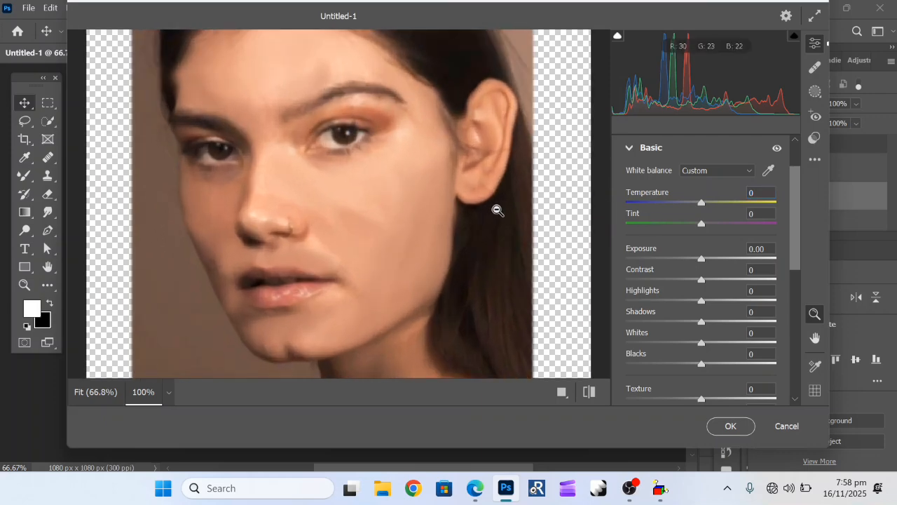
left_click(497, 208)
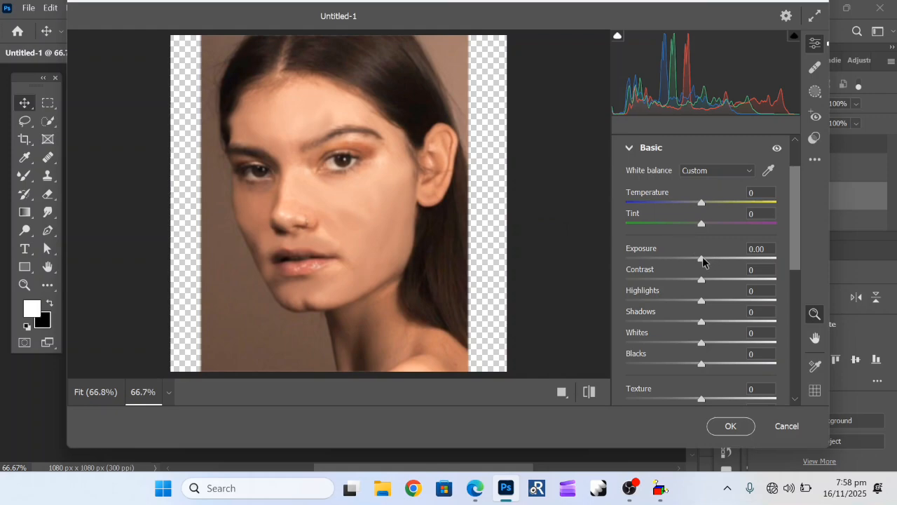
Set the portrait's Exposure to +0.15, Shadows to +11 and Whites to +10
mouse_move(700, 260)
left_mouse_down()
mouse_move(694, 263)
mouse_move(703, 261)
left_mouse_up()
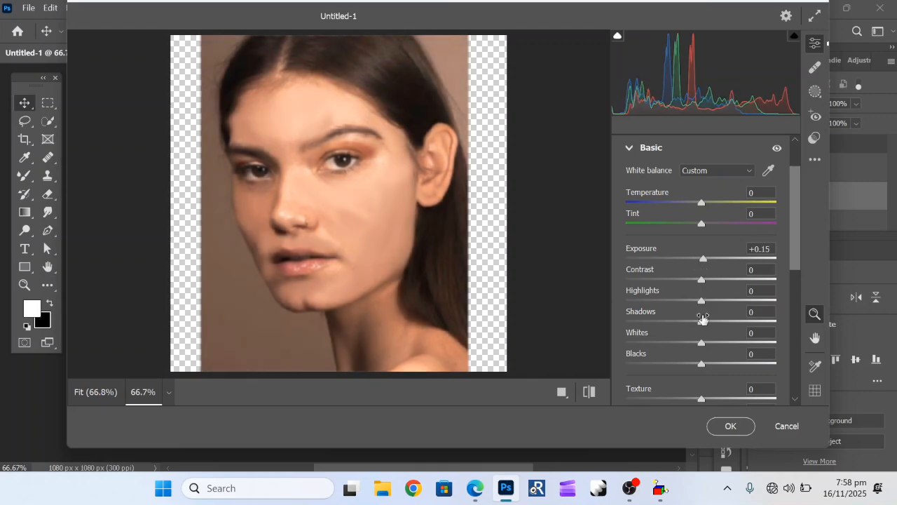
left_click_drag(702, 323, 710, 322)
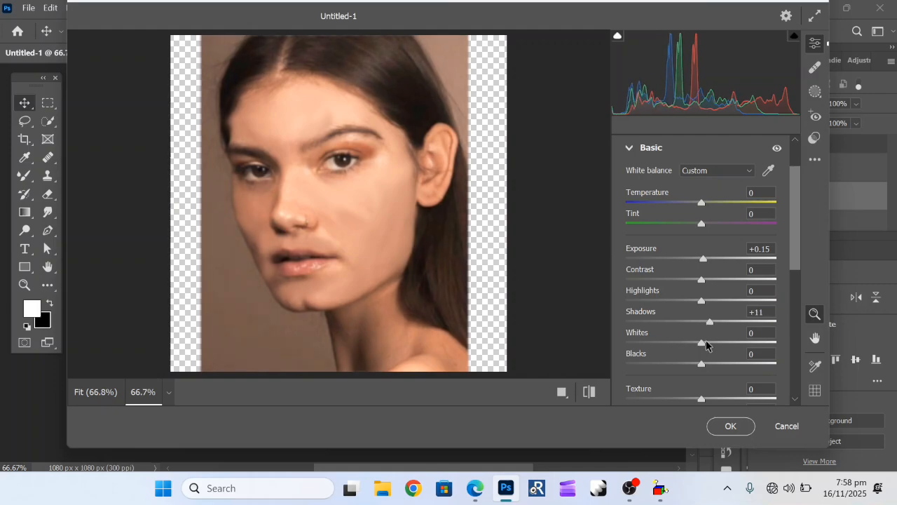
left_click_drag(702, 344, 709, 344)
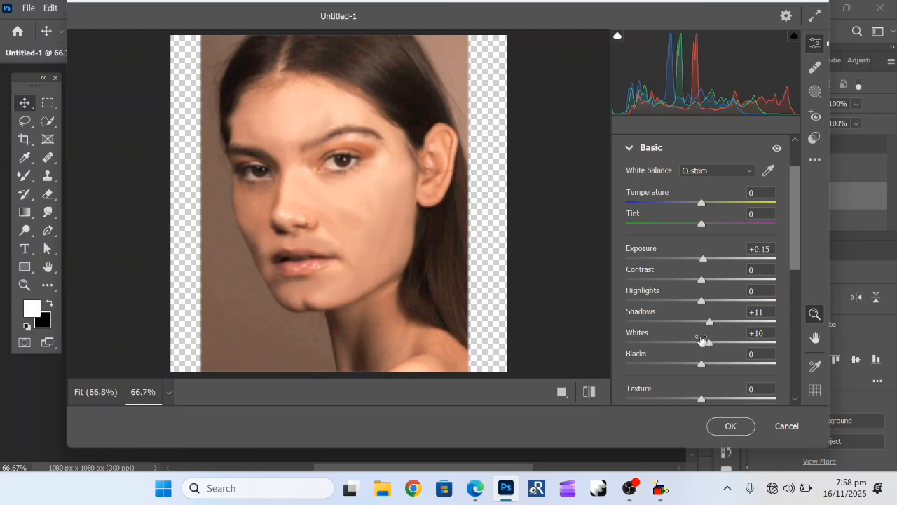
Set Texture to +14, Clarity to +7, Dehaze to +7, Vibrance to -7 and Saturation to +10
scroll(701, 343, "down", 2)
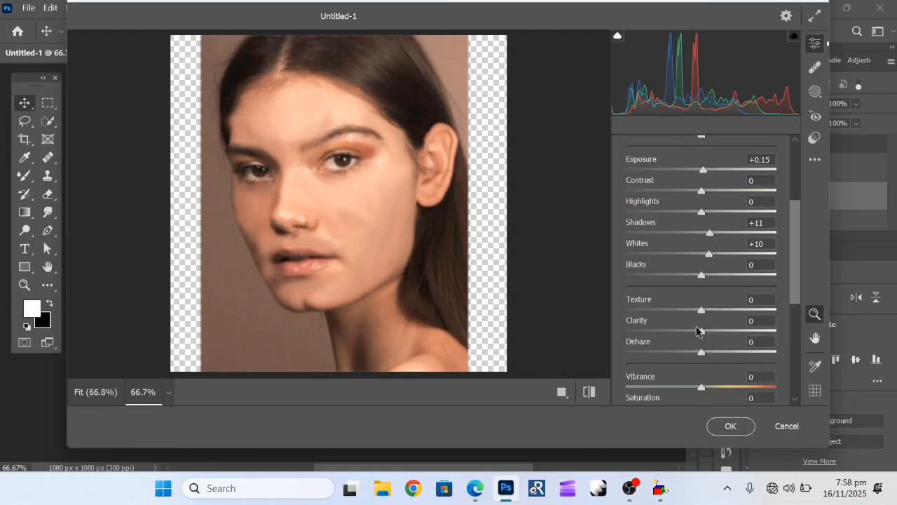
left_click_drag(701, 309, 712, 314)
mouse_move(701, 349)
left_mouse_down()
mouse_move(714, 341)
mouse_move(705, 344)
mouse_move(706, 330)
mouse_move(708, 338)
left_mouse_up()
scroll(706, 339, "down", 3)
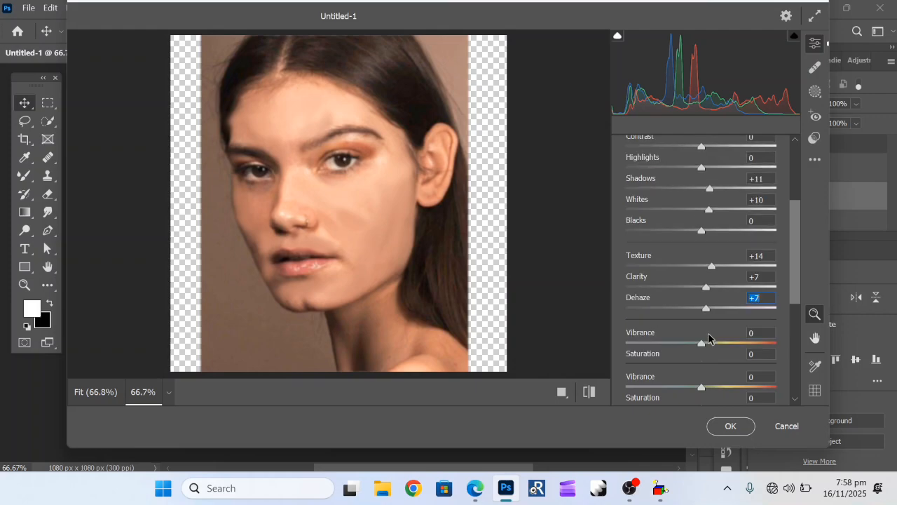
left_click_drag(701, 305, 711, 321)
Raise the Highlights of the parametric tone curve to +16
scroll(712, 321, "down", 3)
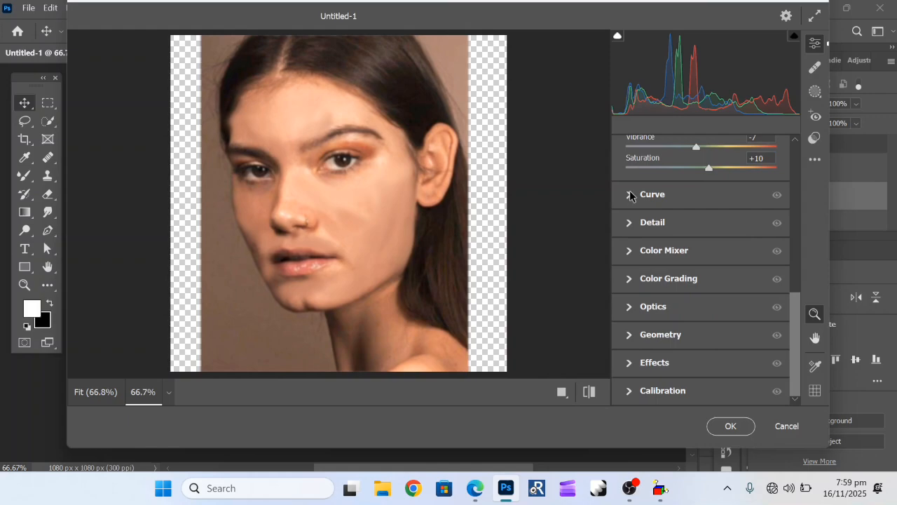
left_click(630, 195)
left_click(669, 300)
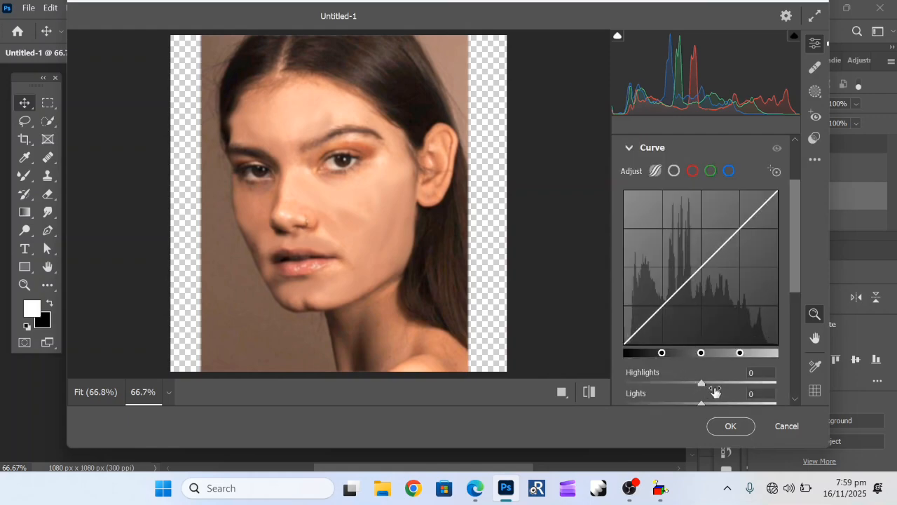
left_click_drag(701, 385, 713, 385)
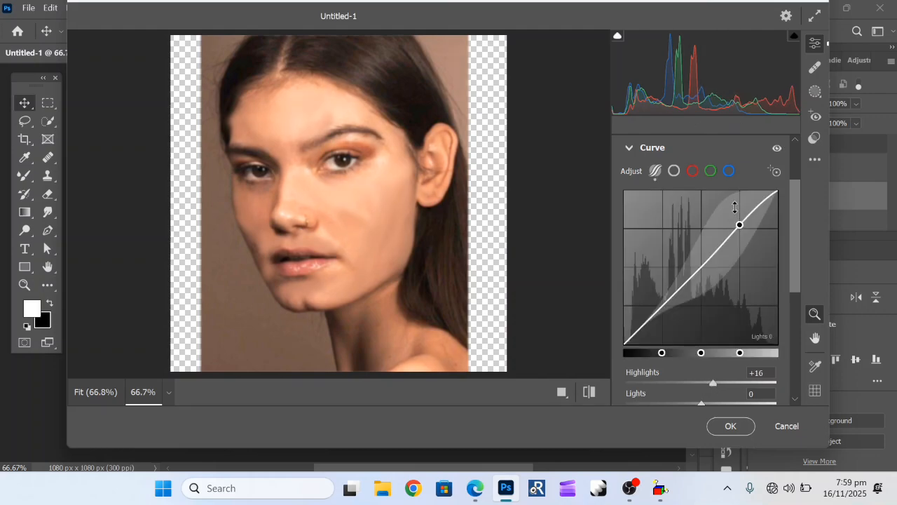
Set the Vignetting effect to +16 and apply the Camera Raw filter to layer 1
scroll(737, 219, "down", 5)
scroll(736, 213, "down", 5)
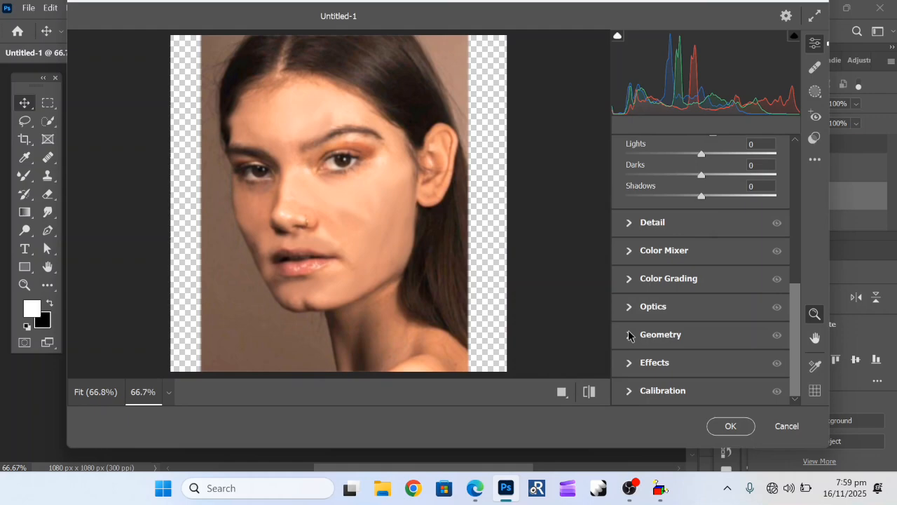
left_click(627, 374)
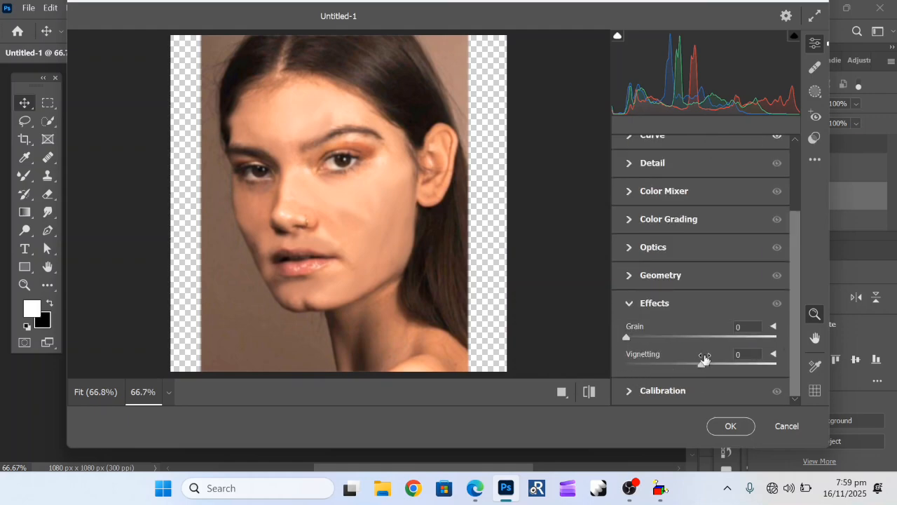
left_click_drag(704, 359, 713, 363)
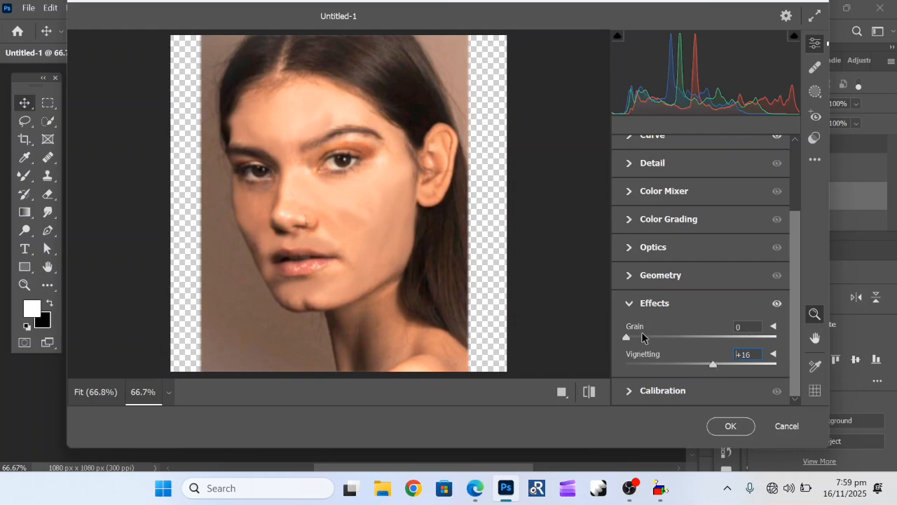
left_click(733, 423)
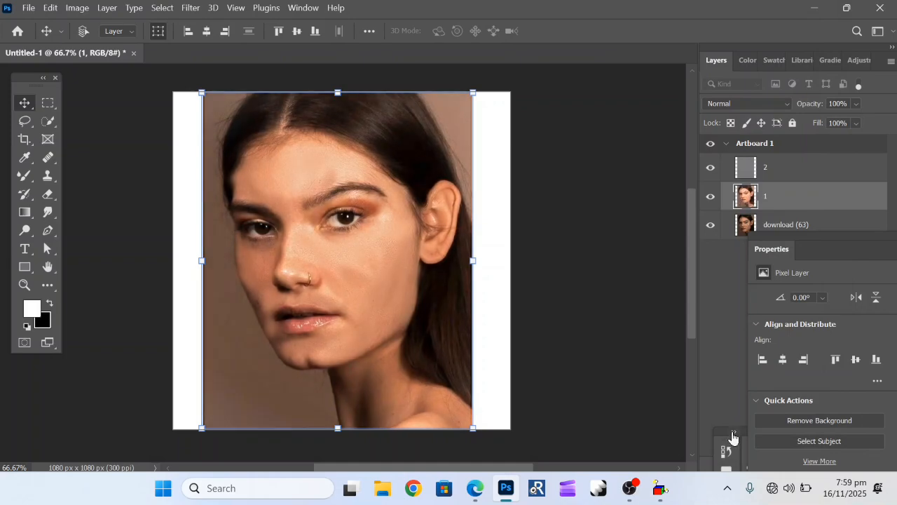